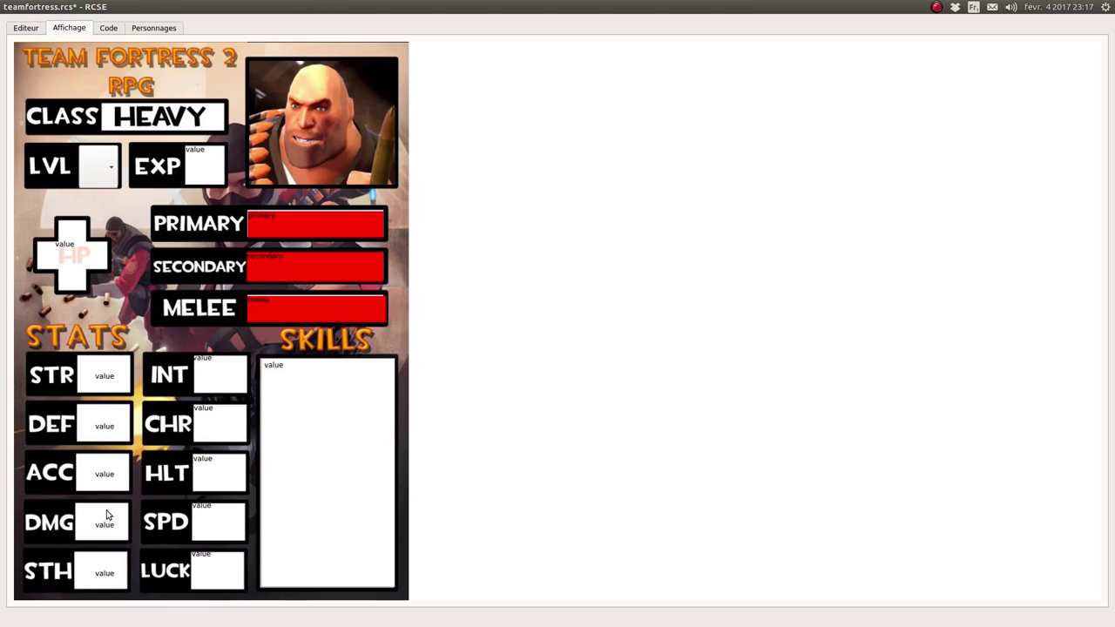
# Choose level 2 in the LVL field of the character sheet preview and save the file
pyautogui.click(103, 166)
pyautogui.click(100, 177)
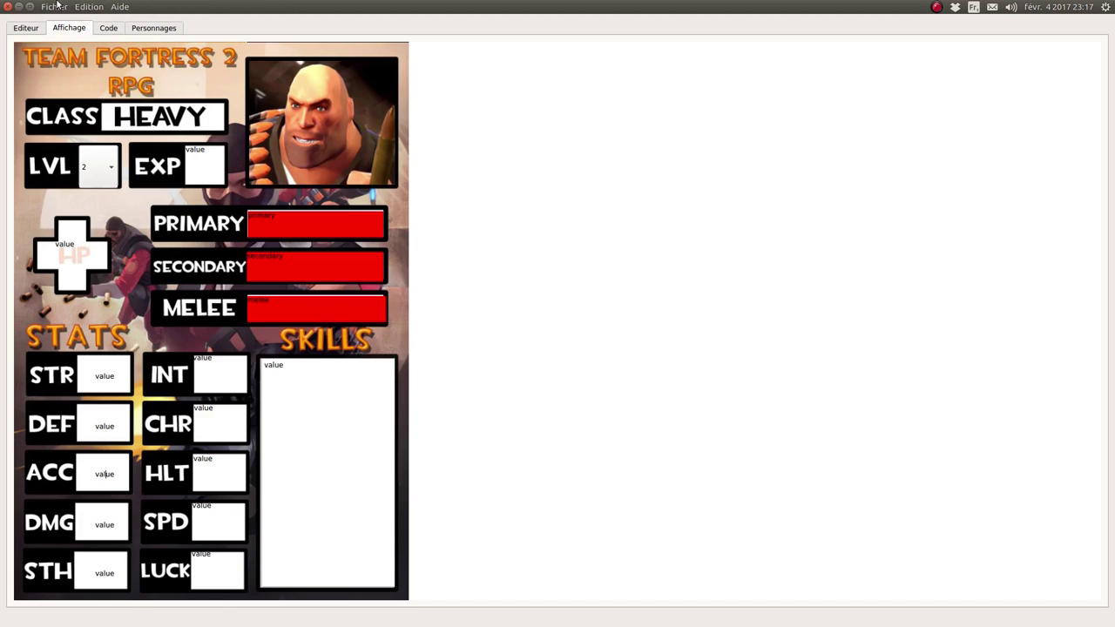
pyautogui.click(56, 6)
pyautogui.click(88, 50)
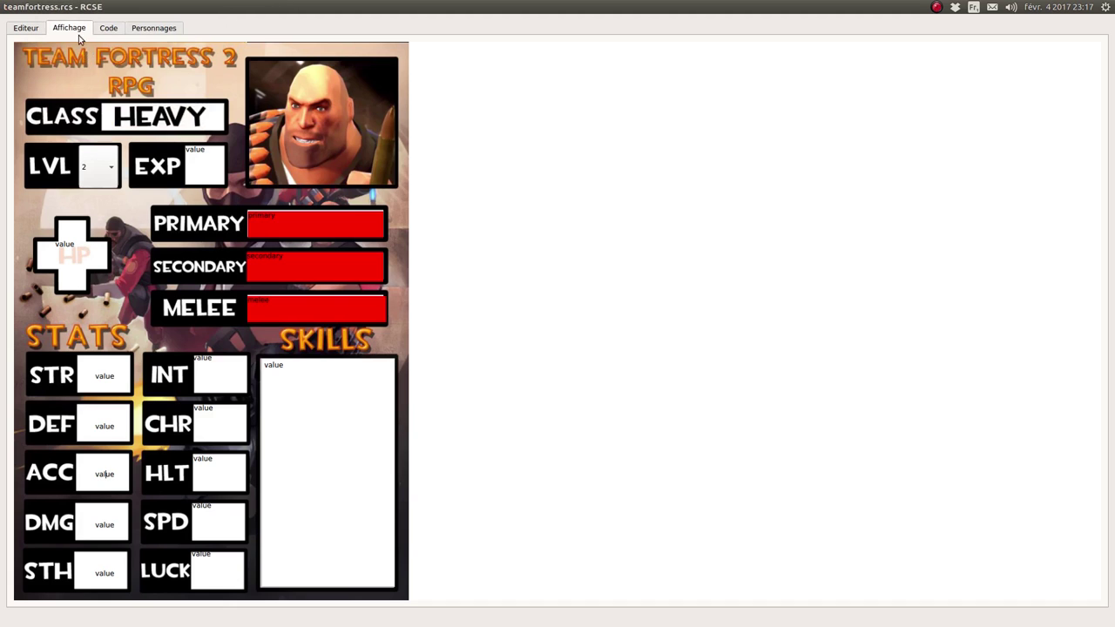
# Add a character to the characters table and set its lvl value to 3
pyautogui.click(35, 30)
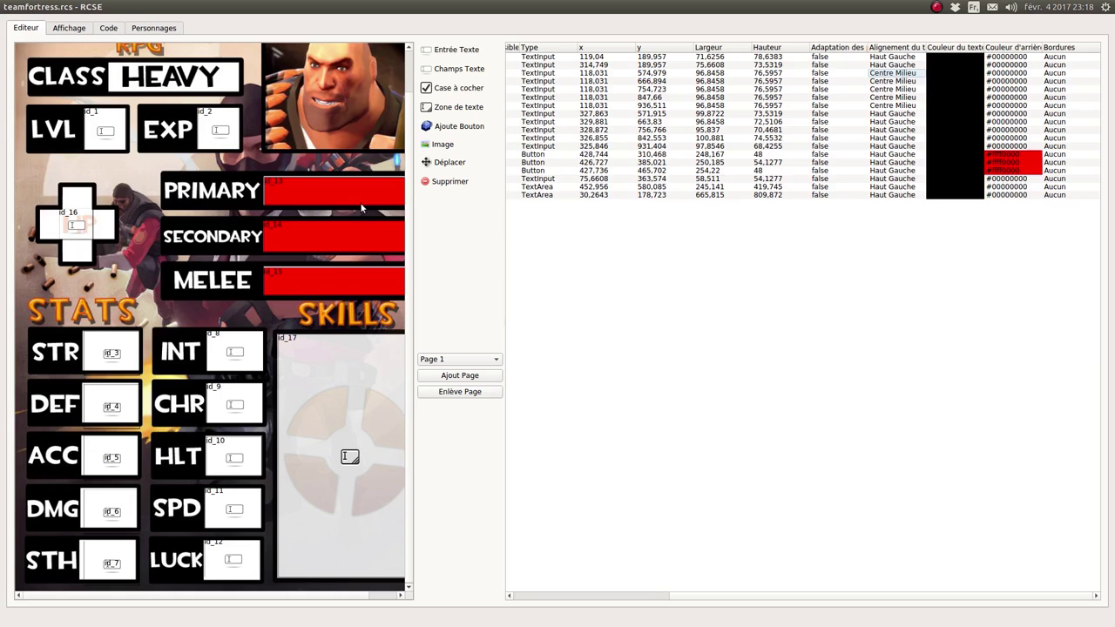
pyautogui.click(160, 28)
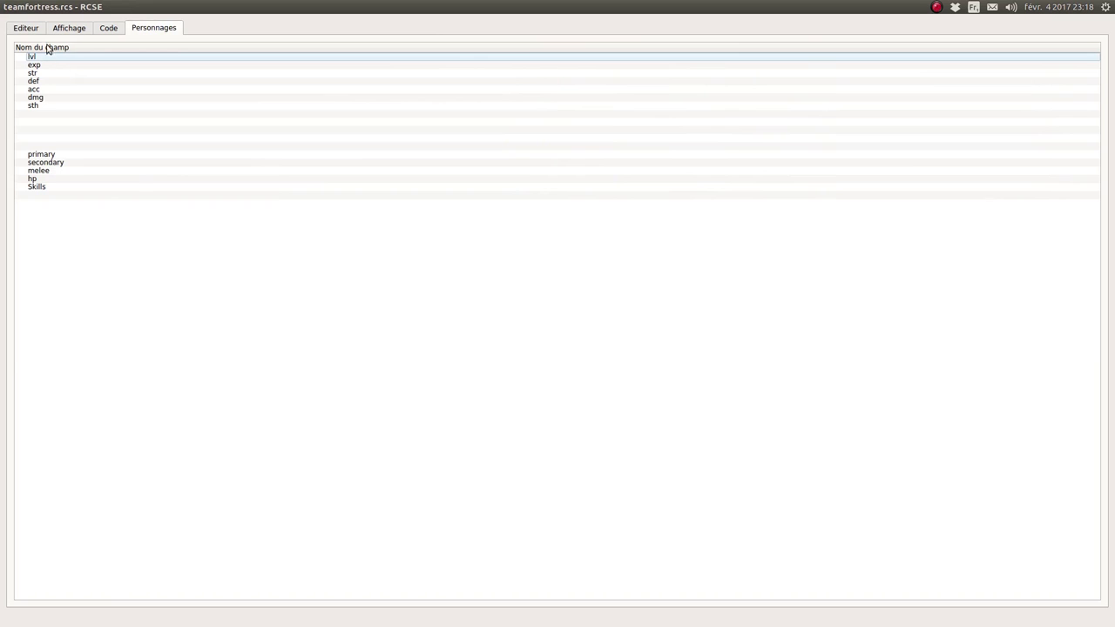
pyautogui.rightClick(363, 293)
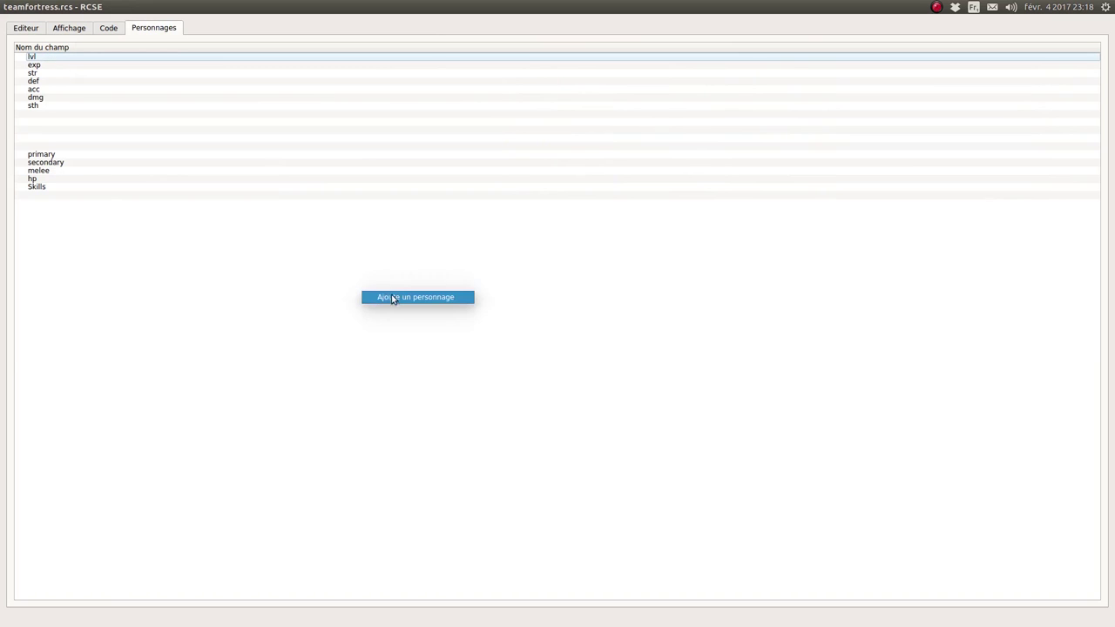
pyautogui.click(392, 298)
pyautogui.click(182, 59)
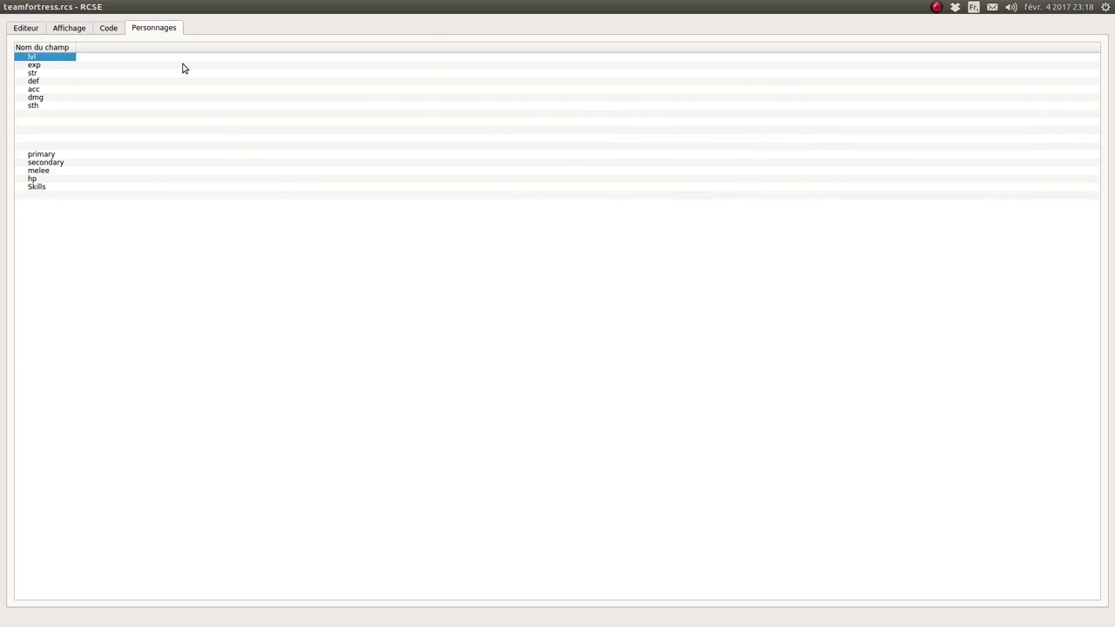
pyautogui.write('3')
pyautogui.press('Return')
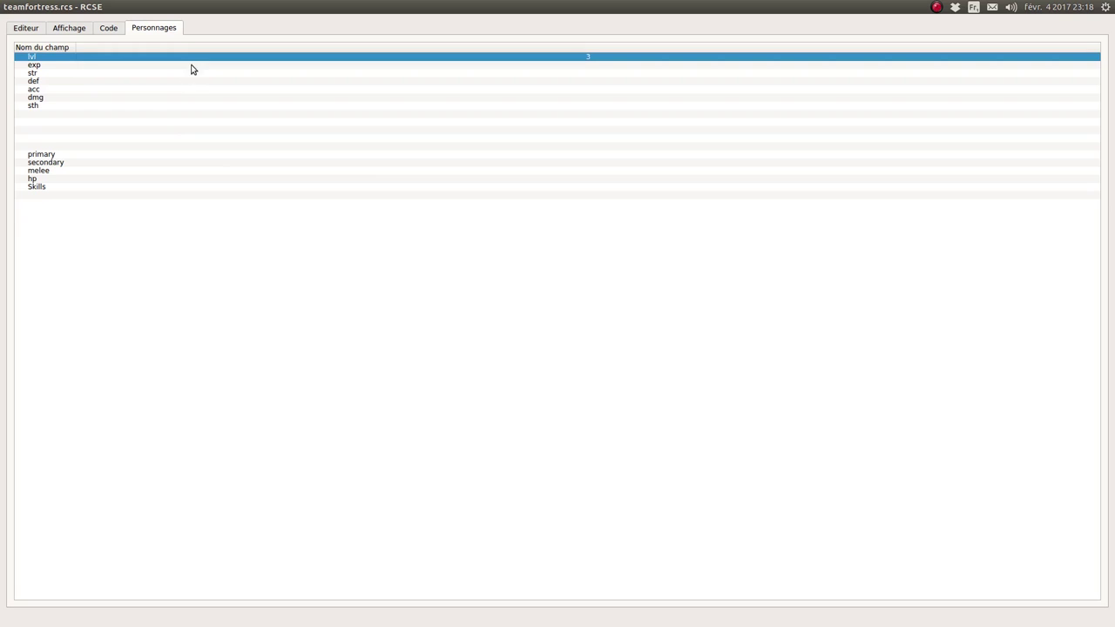
# Set the character's exp and str values to 2
pyautogui.click(191, 66)
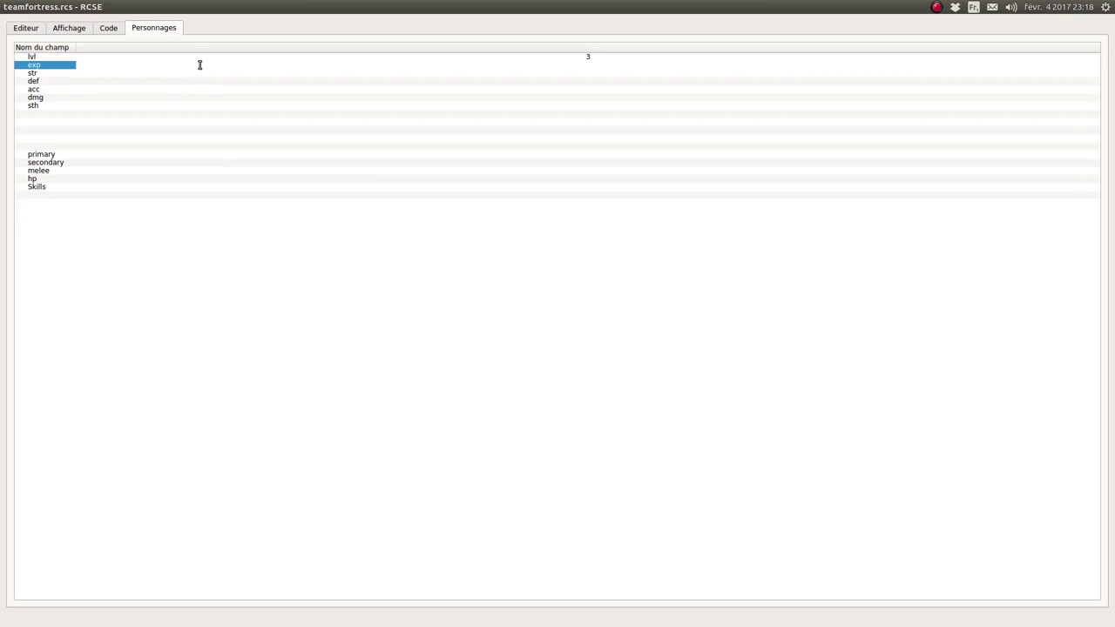
pyautogui.write('2')
pyautogui.click(193, 74)
pyautogui.write('1')
pyautogui.press('BackSpace')
pyautogui.write('2')
pyautogui.press('Return')
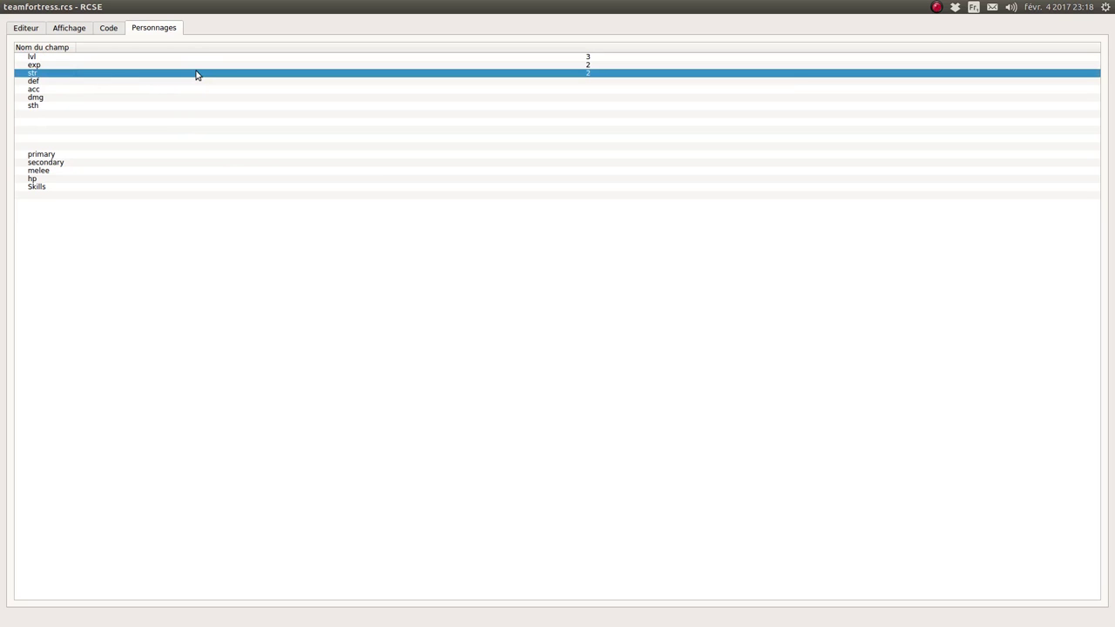
# Set the character's def, acc, dmg and sth values to 2
pyautogui.click(171, 81)
pyautogui.write('2')
pyautogui.click(153, 91)
pyautogui.write('2')
pyautogui.click(145, 106)
pyautogui.click(148, 98)
pyautogui.write('2')
pyautogui.click(140, 106)
pyautogui.write('2')
# Set the character's five unnamed fields between sth and primary to 2
pyautogui.click(137, 113)
pyautogui.write('2')
pyautogui.click(131, 122)
pyautogui.write('2')
pyautogui.click(132, 130)
pyautogui.write('2')
pyautogui.click(126, 139)
pyautogui.write('2')
pyautogui.click(122, 146)
pyautogui.write('2')
# Set the character's primary, secondary and melee values to 2
pyautogui.click(122, 155)
pyautogui.write('2')
pyautogui.click(122, 163)
pyautogui.write('2')
pyautogui.click(124, 172)
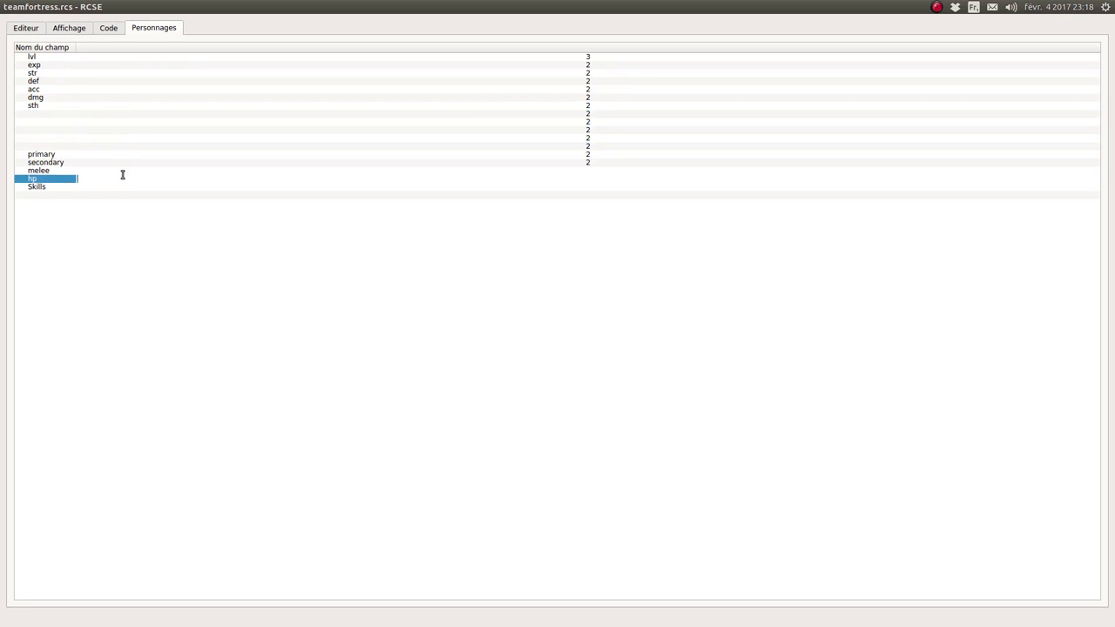
pyautogui.click(126, 173)
pyautogui.write('2')
# Set the character's hp, Skills and last unnamed field to 2
pyautogui.click(129, 179)
pyautogui.write('2')
pyautogui.click(125, 188)
pyautogui.write('2')
pyautogui.click(124, 197)
pyautogui.click(122, 199)
pyautogui.write('2')
pyautogui.press('Return')
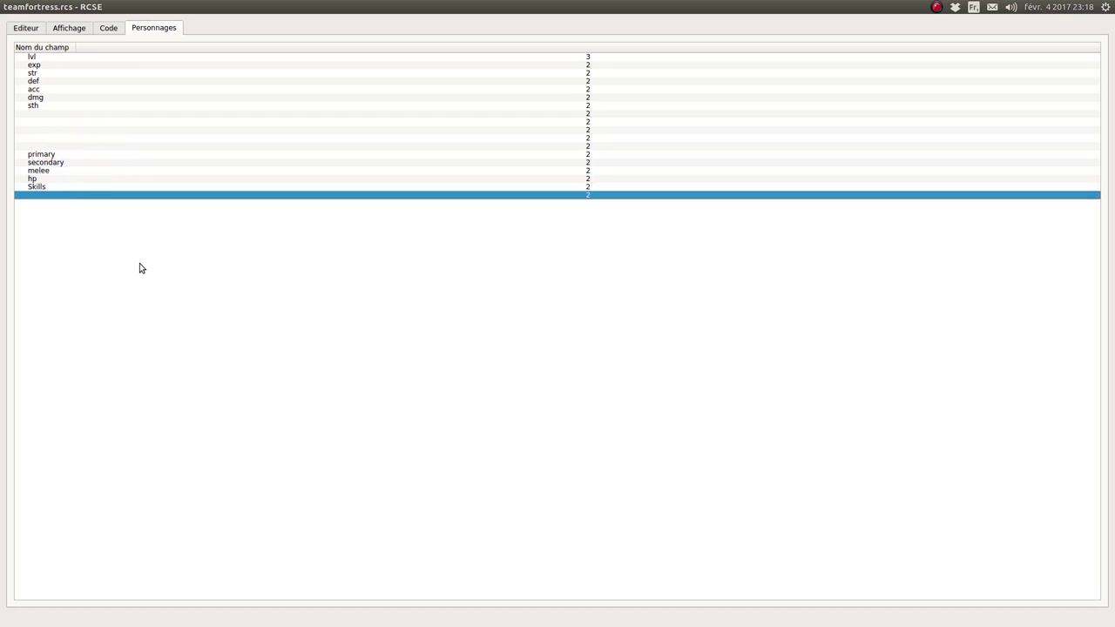
# Name field id_8 "int" and field id_9 "chr" in the editor's field table
pyautogui.click(30, 29)
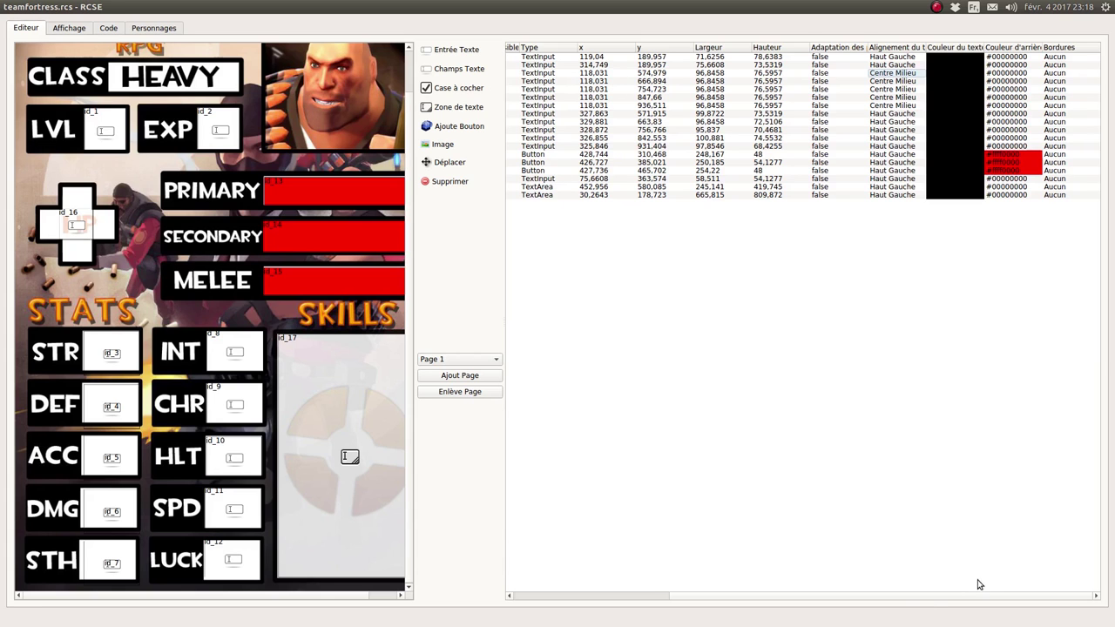
pyautogui.hscroll(-5, 906, 600)
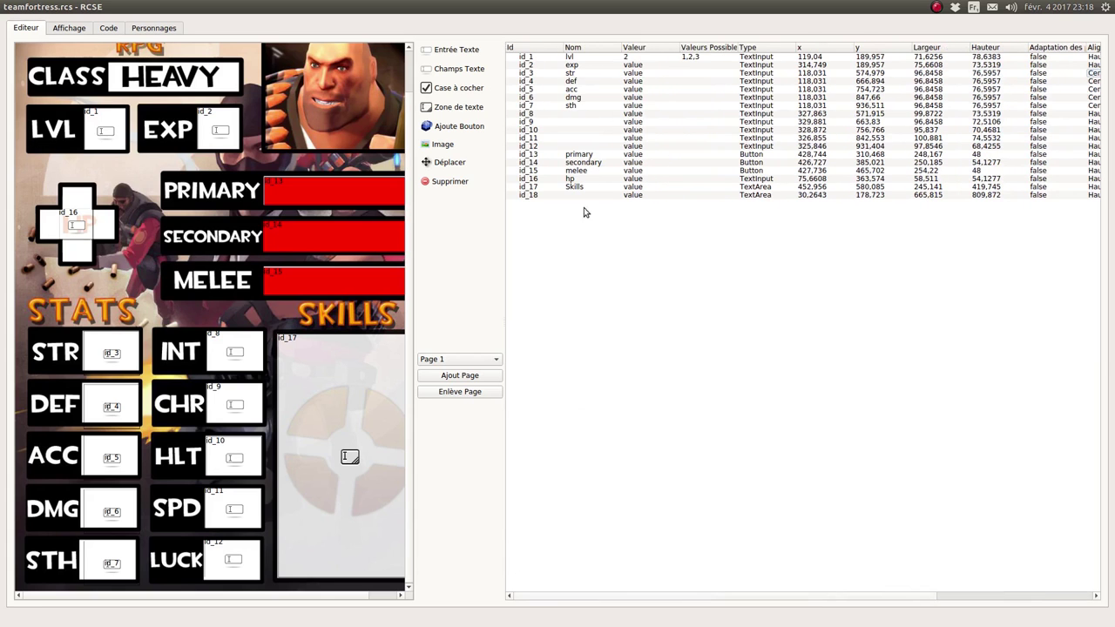
pyautogui.doubleClick(580, 115)
pyautogui.write('int')
pyautogui.press('Return')
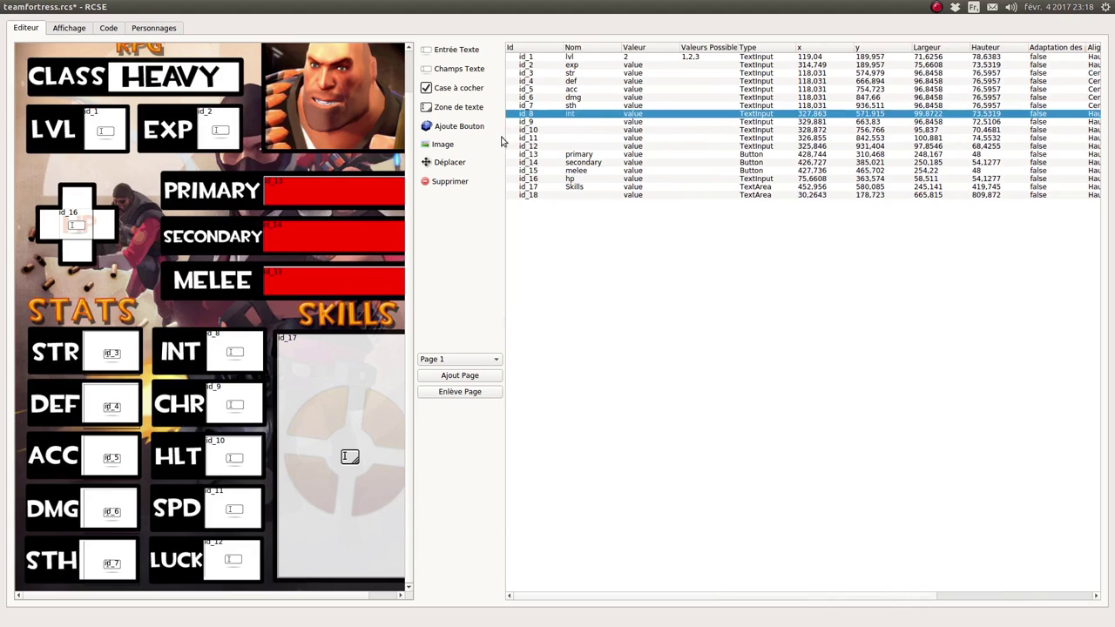
pyautogui.doubleClick(580, 122)
pyautogui.write('chr')
pyautogui.press('Return')
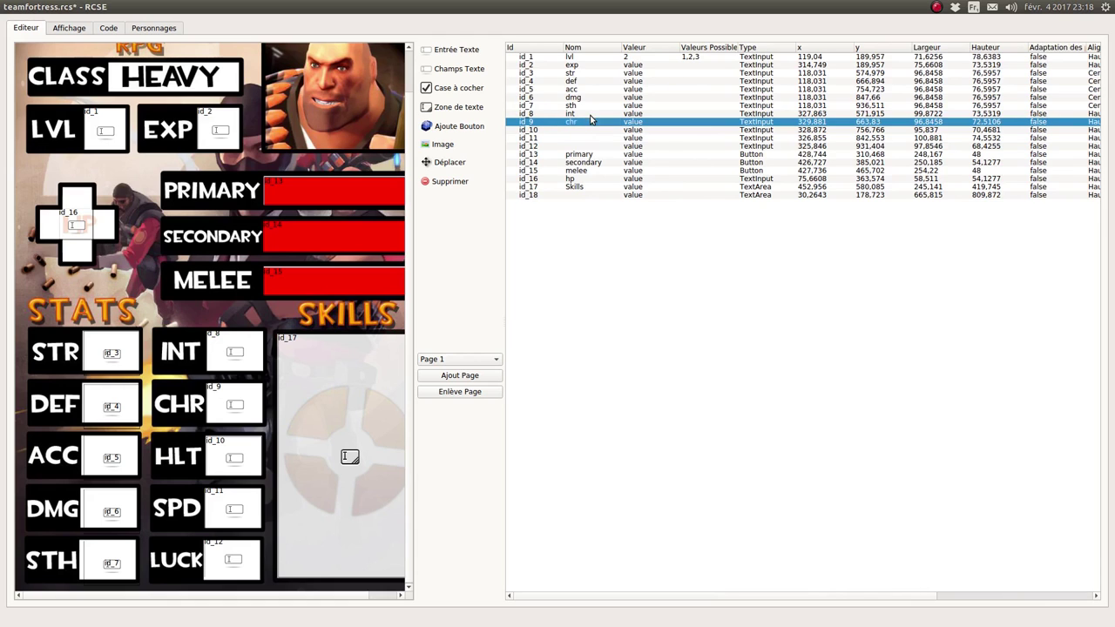
# Name fields id_10, id_11 and id_12 "hlt", "spd" and "luck" in the field table
pyautogui.doubleClick(590, 129)
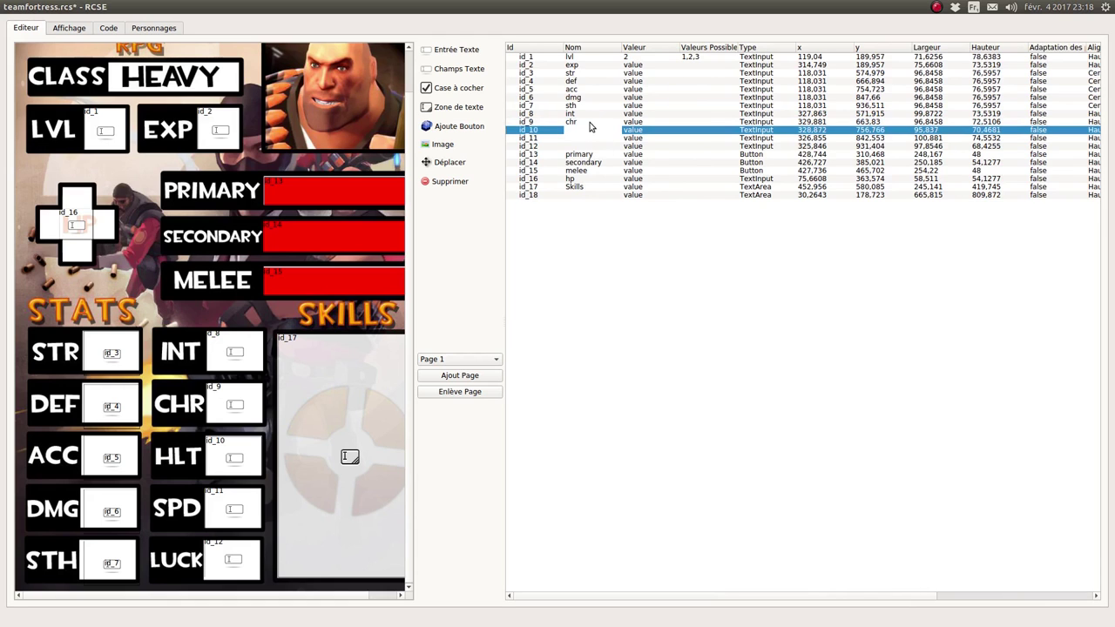
pyautogui.write('hlt')
pyautogui.press('Return')
pyautogui.click(580, 138)
pyautogui.click(580, 139)
pyautogui.write('spd')
pyautogui.press('Return')
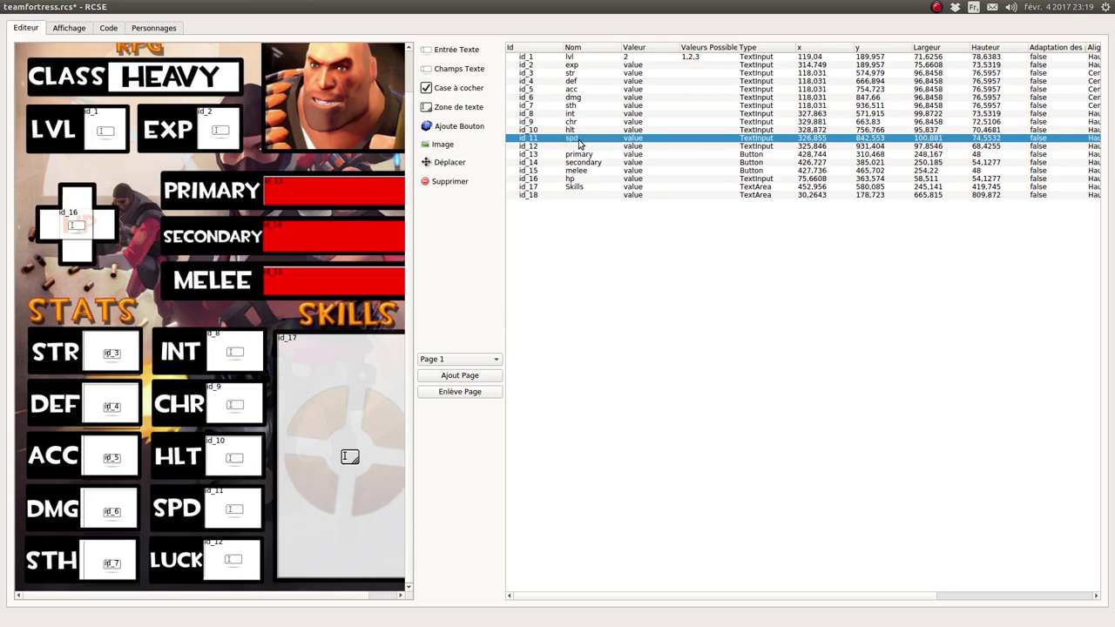
pyautogui.click(587, 146)
pyautogui.click(592, 146)
pyautogui.write('luck')
pyautogui.press('Return')
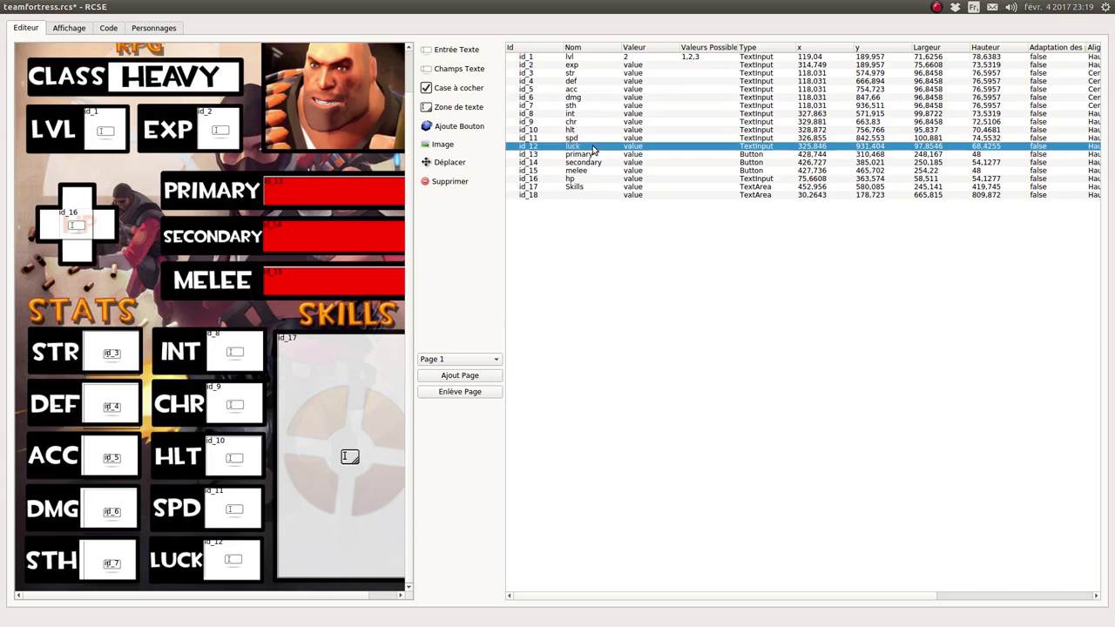
# Name the text area id_18 "hp"
pyautogui.doubleClick(586, 195)
pyautogui.write('hp')
pyautogui.press('Return')
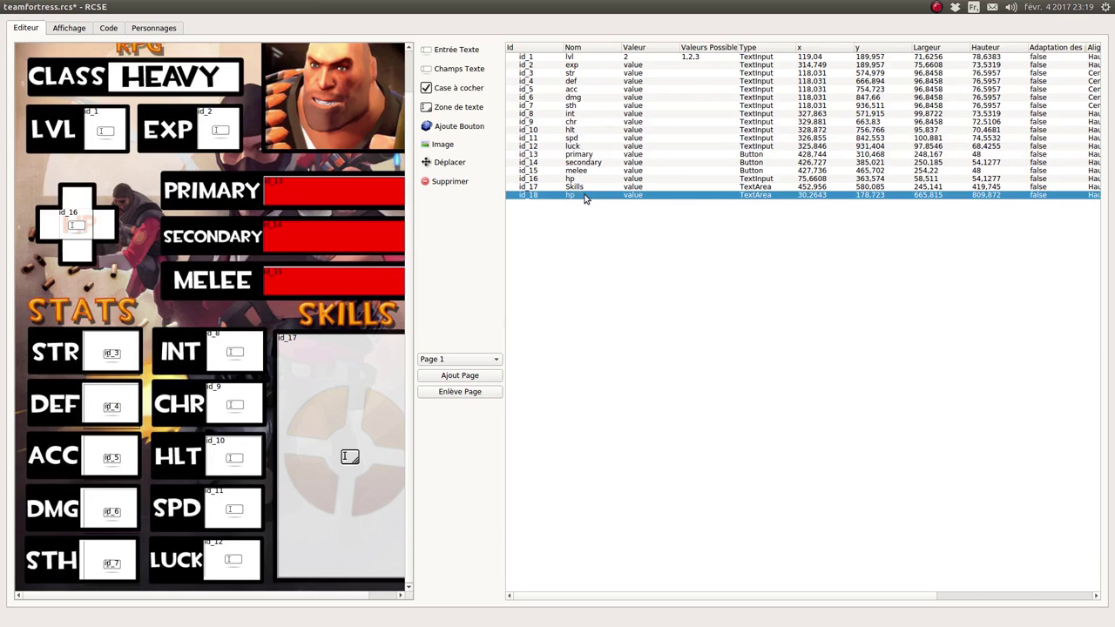
# Set the character's primary weapon value to the dice roll 3d6 in the characters table
pyautogui.click(146, 31)
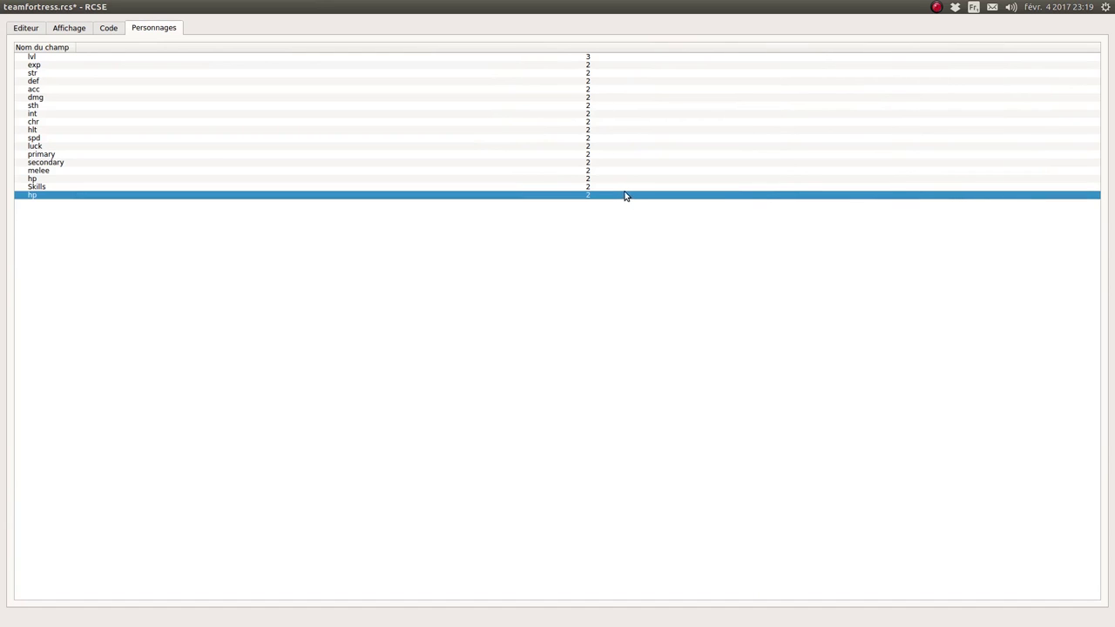
pyautogui.click(591, 156)
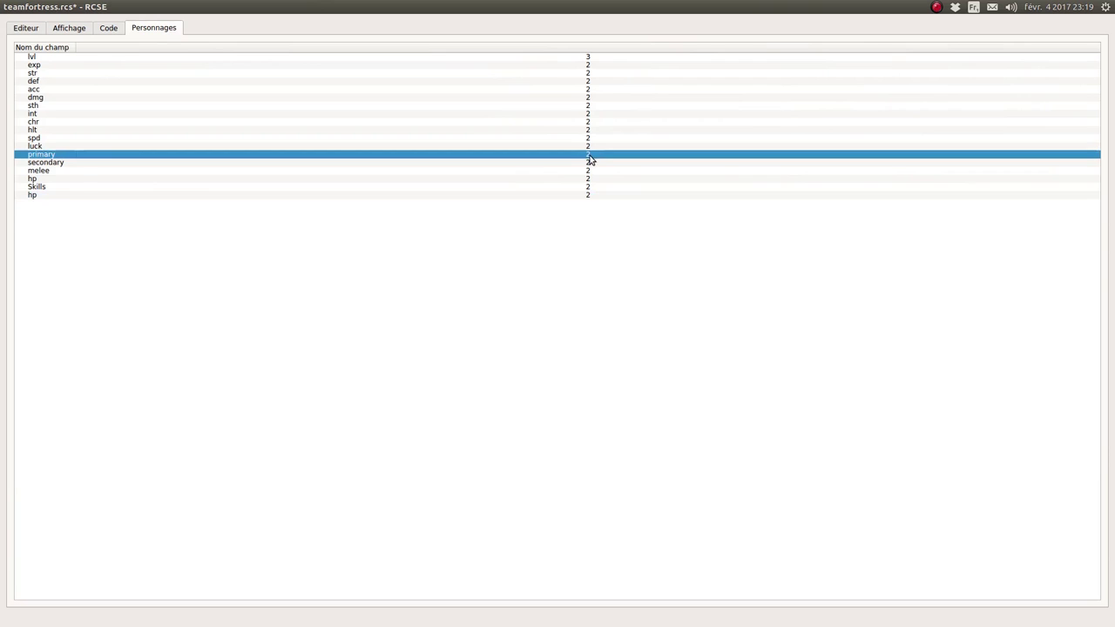
pyautogui.click(591, 157)
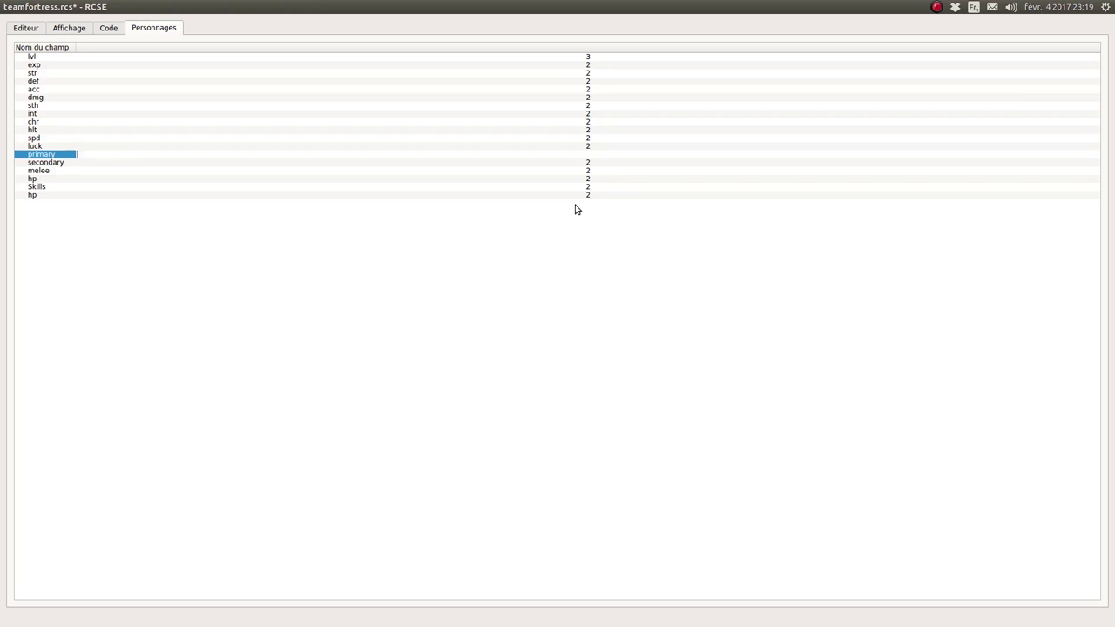
pyautogui.write('3d6')
pyautogui.press('Return')
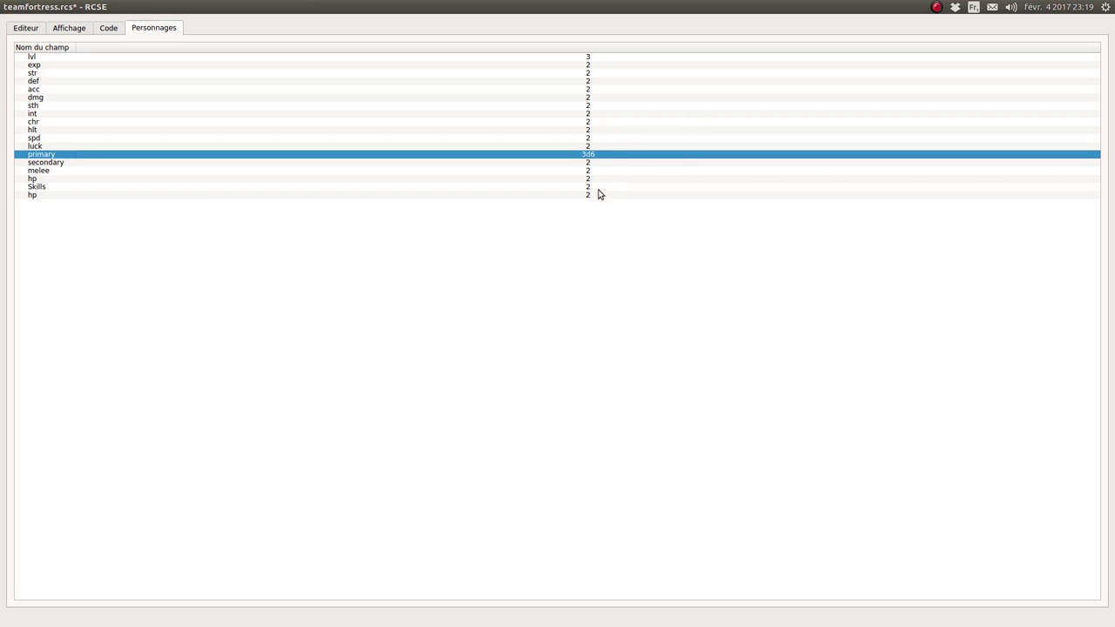
# Set the character's secondary and melee values to 2d6
pyautogui.doubleClick(587, 165)
pyautogui.write('2')
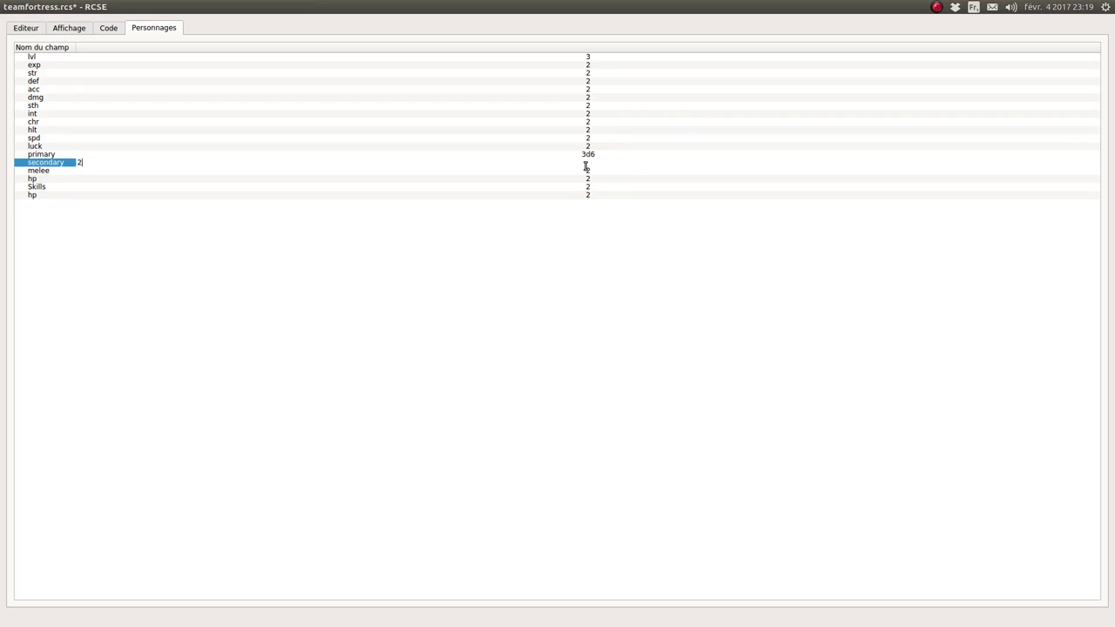
pyautogui.write('d6')
pyautogui.press('Return')
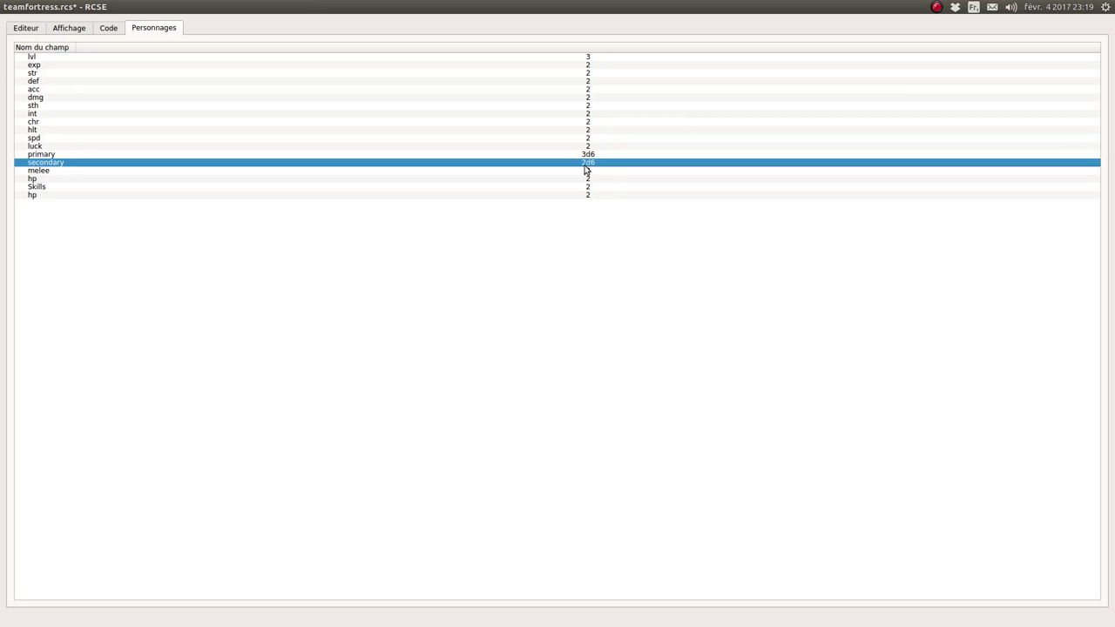
pyautogui.doubleClick(579, 171)
pyautogui.write('2d6')
pyautogui.press('Return')
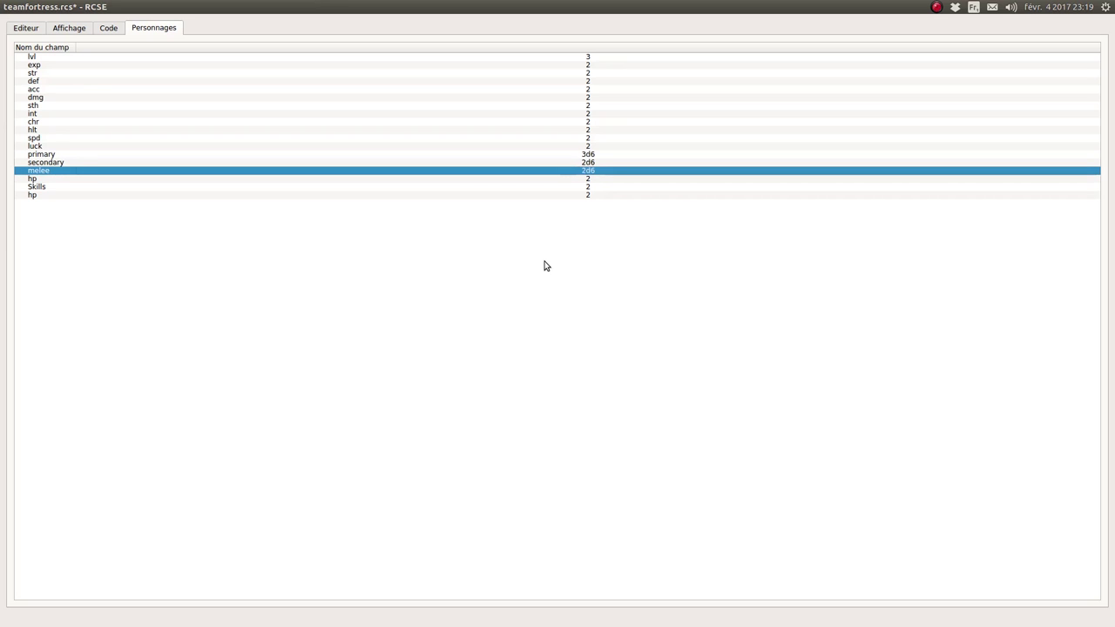
# Enter the formula =${str}+2 as the value of the character's hp field above Skills
pyautogui.doubleClick(596, 178)
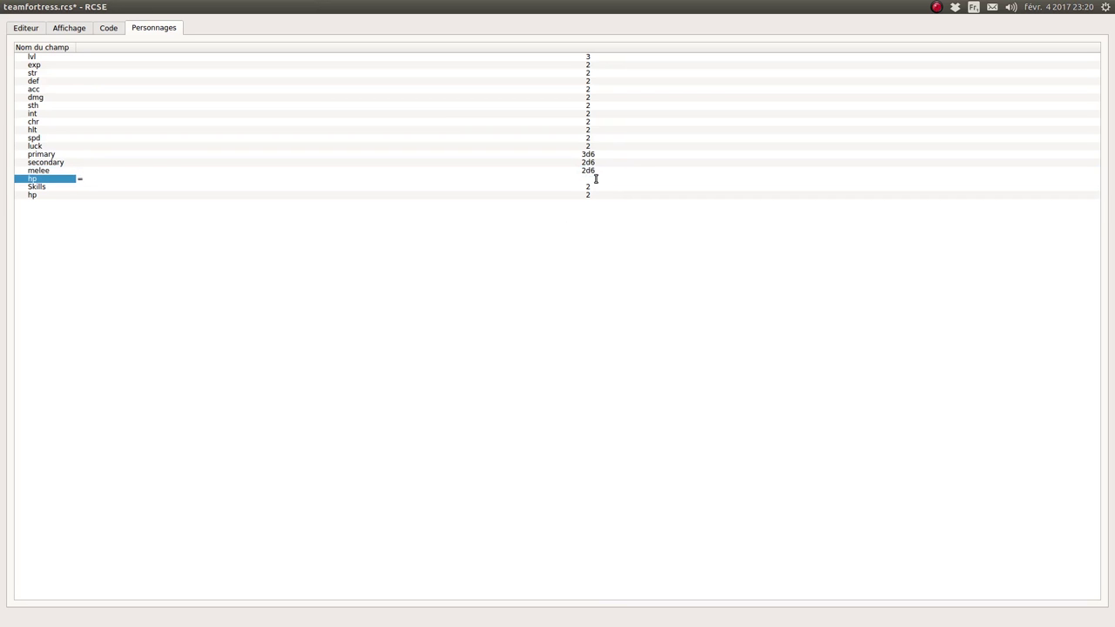
pyautogui.write('=${str}+2')
pyautogui.press('Return')
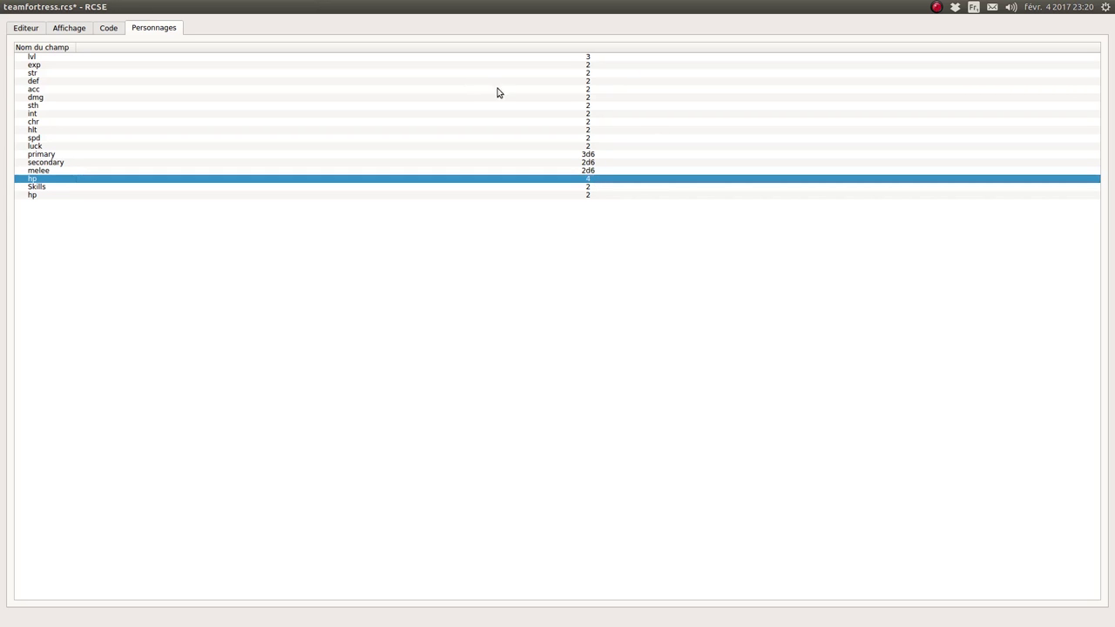
# Set the character's str value to 6 and check the hp field that depends on it
pyautogui.click(601, 75)
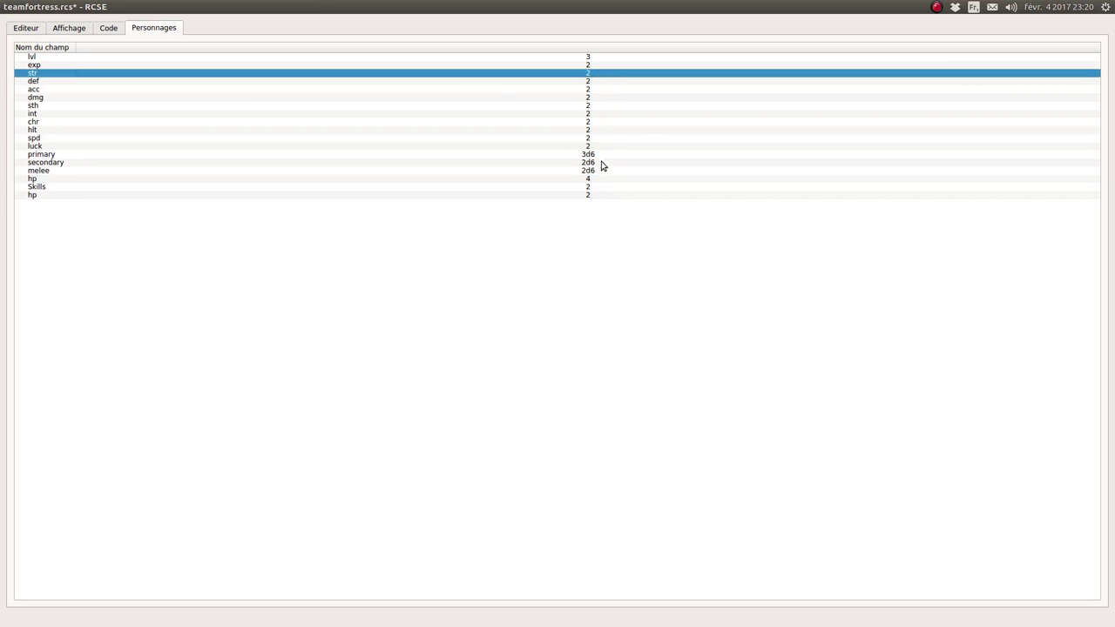
pyautogui.click(601, 178)
pyautogui.click(594, 74)
pyautogui.click(594, 76)
pyautogui.write('6')
pyautogui.press('Return')
pyautogui.click(615, 181)
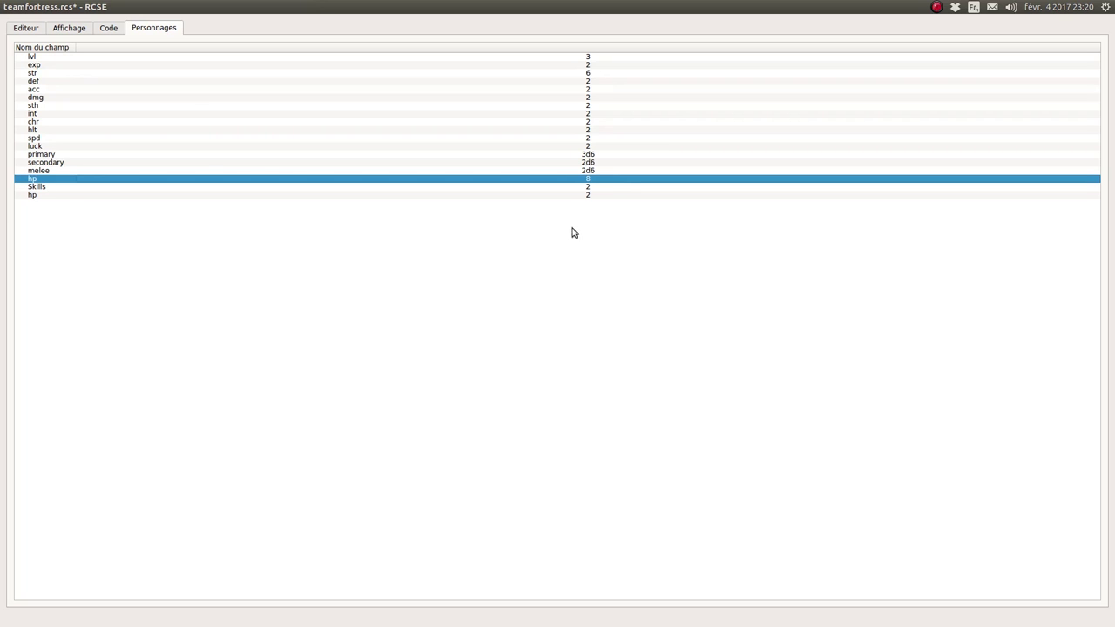
pyautogui.click(571, 197)
pyautogui.click(562, 180)
# Rename the text area id_18 as "bg" in the editor and check its name in the characters table
pyautogui.click(26, 29)
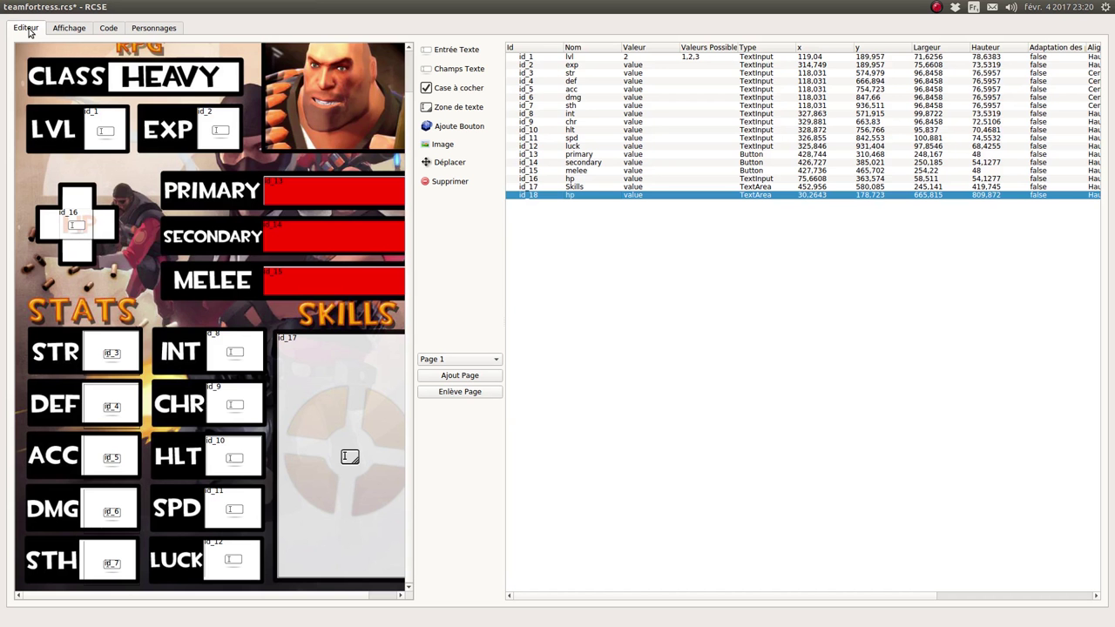
pyautogui.doubleClick(587, 196)
pyautogui.press('BackSpace')
pyautogui.write('bg')
pyautogui.press('Return')
pyautogui.click(155, 28)
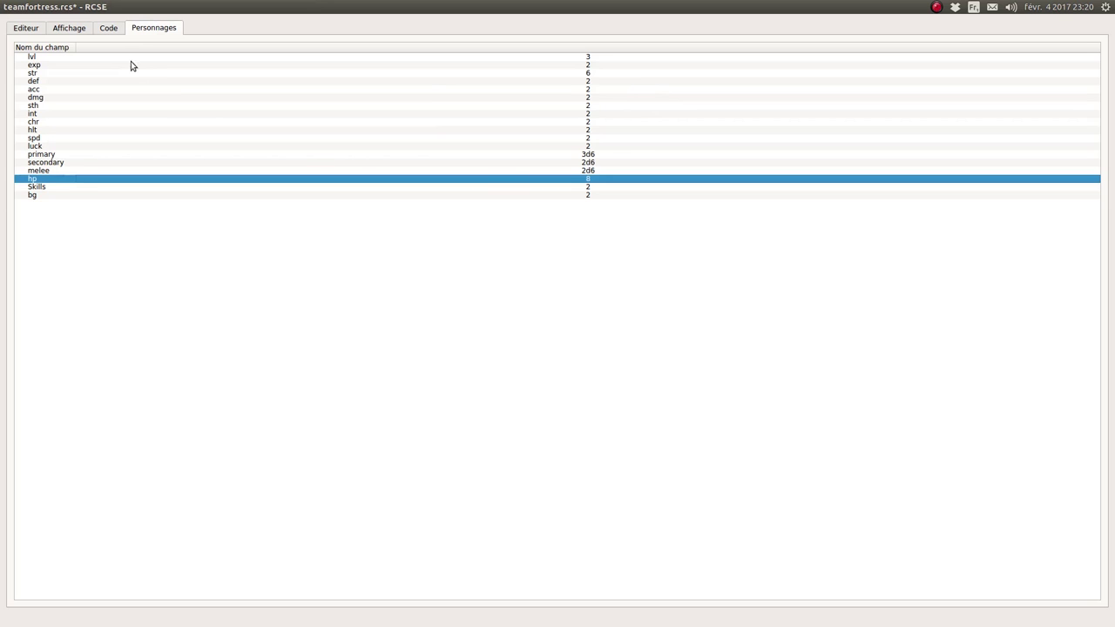
# Draw an image field over the Heavy portrait frame on the sheet in the editor
pyautogui.click(108, 28)
pyautogui.click(69, 28)
pyautogui.click(27, 28)
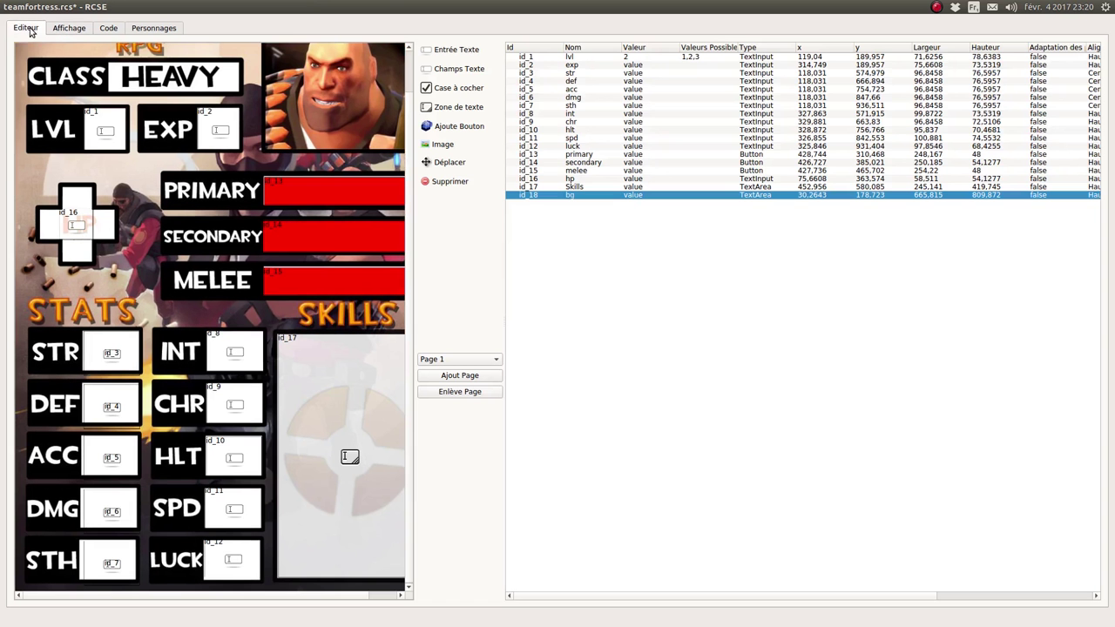
pyautogui.scroll(1, 157, 87)
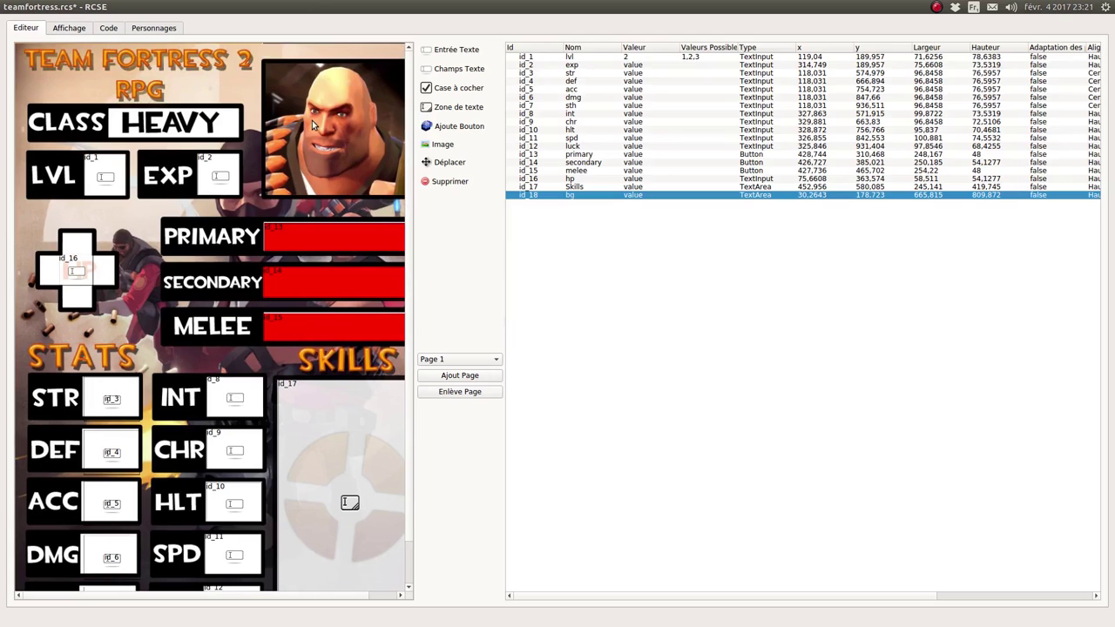
pyautogui.click(442, 144)
pyautogui.moveTo(265, 66); pyautogui.dragTo(407, 200)
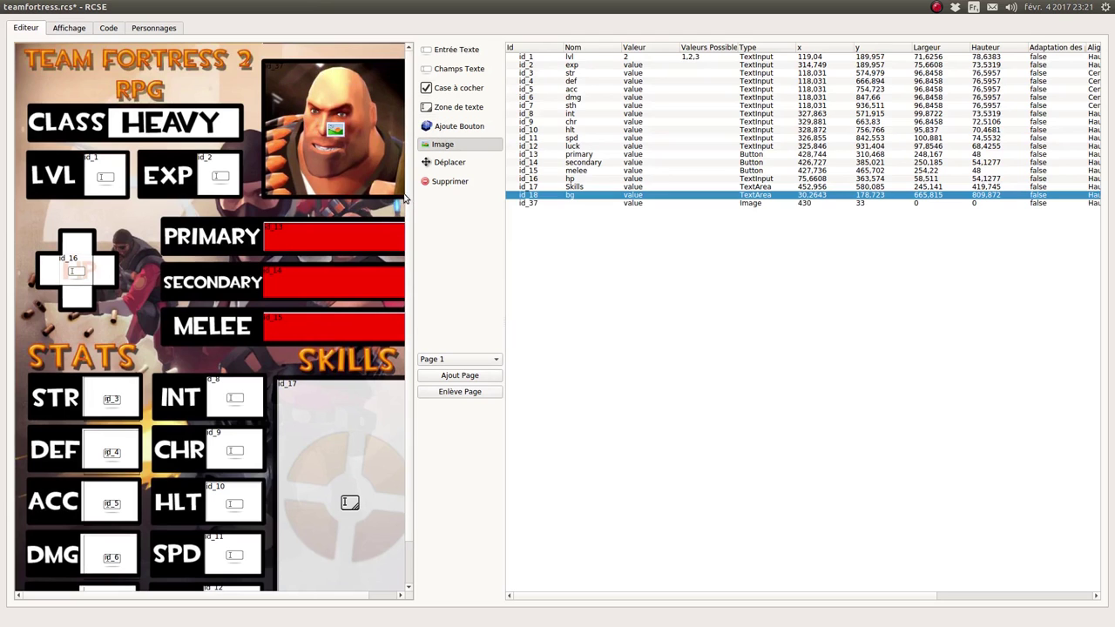
# Rename the image field id_37 as "img" in the editor's field table
pyautogui.click(589, 204)
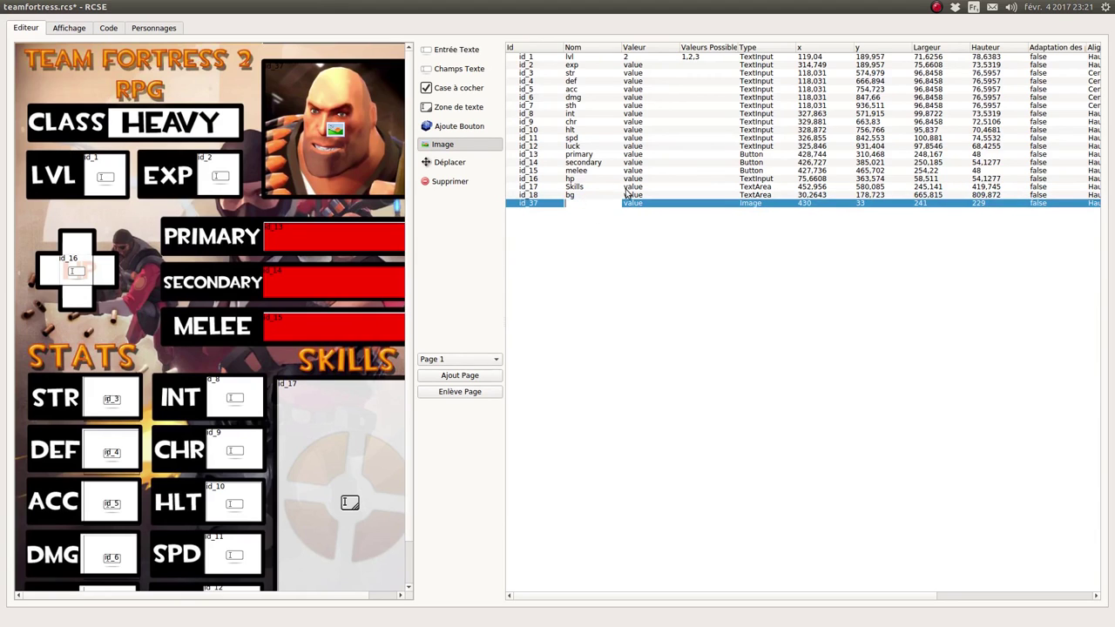
pyautogui.write('img')
pyautogui.press('Return')
pyautogui.click(700, 269)
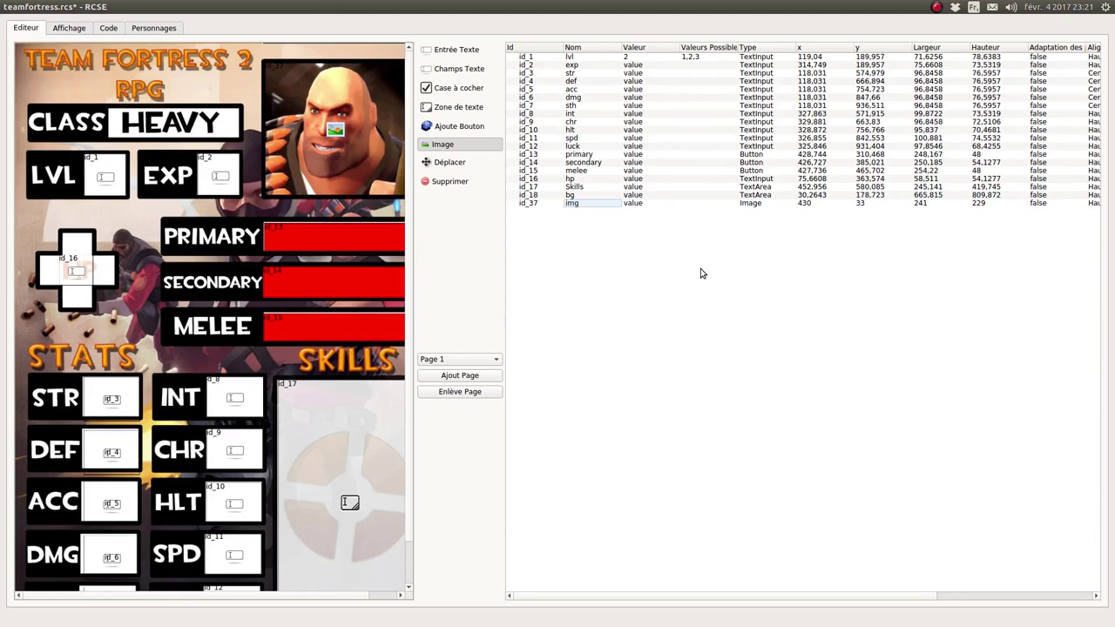
pyautogui.click(147, 27)
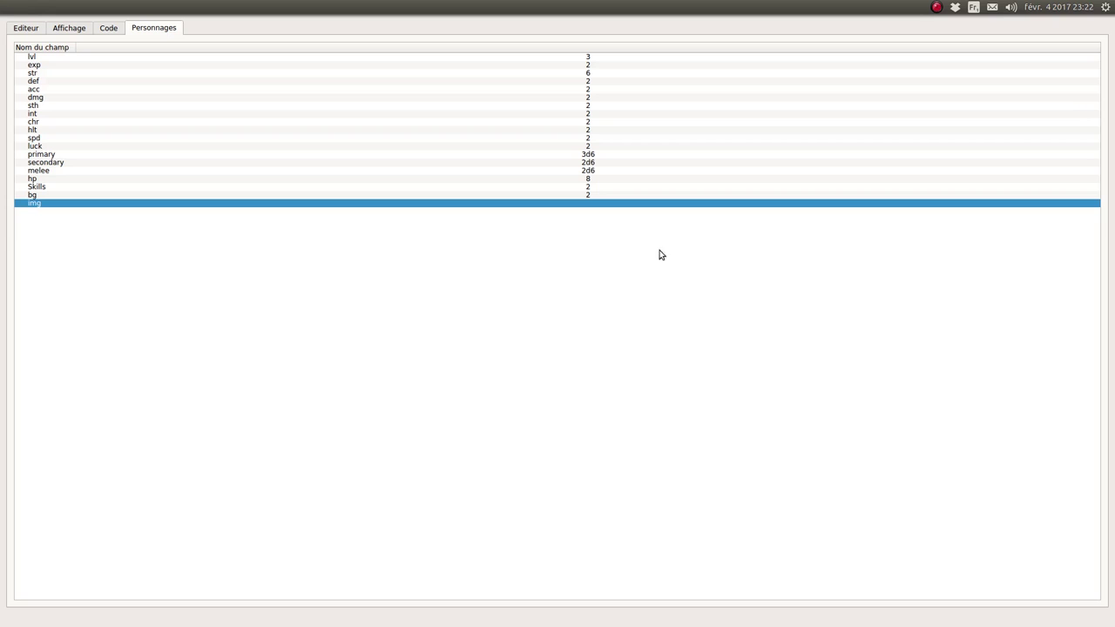
pyautogui.doubleClick(603, 204)
pyautogui.write('http://www.gign.org/groupe-intervention/wp-content/uploads/2010/01/g-gign-tenue-effraction-appui.jpg')
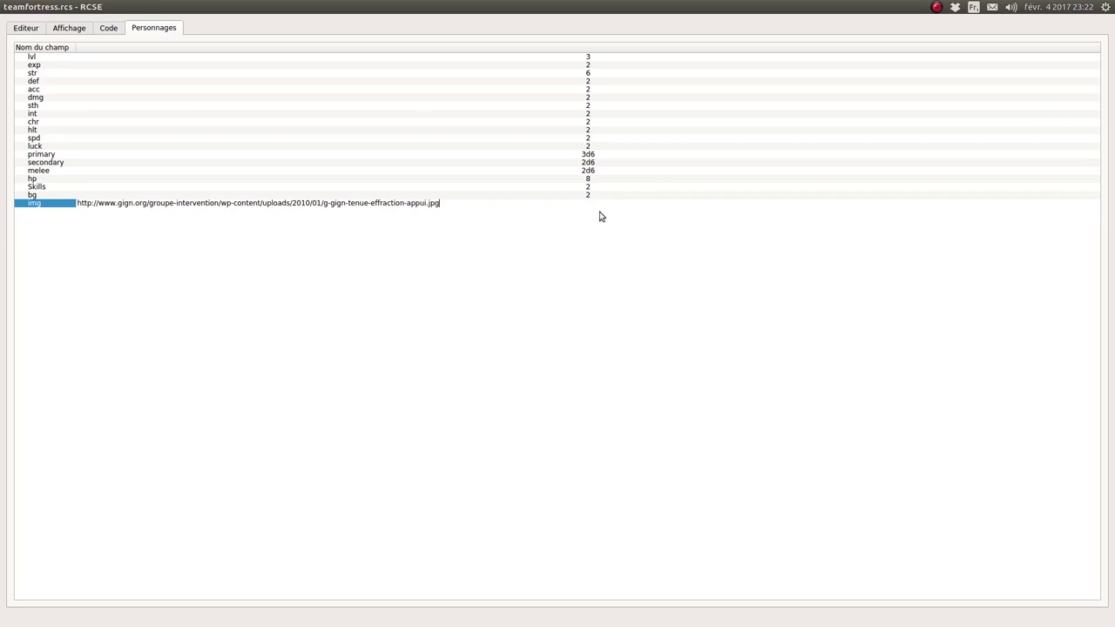
pyautogui.press('Return')
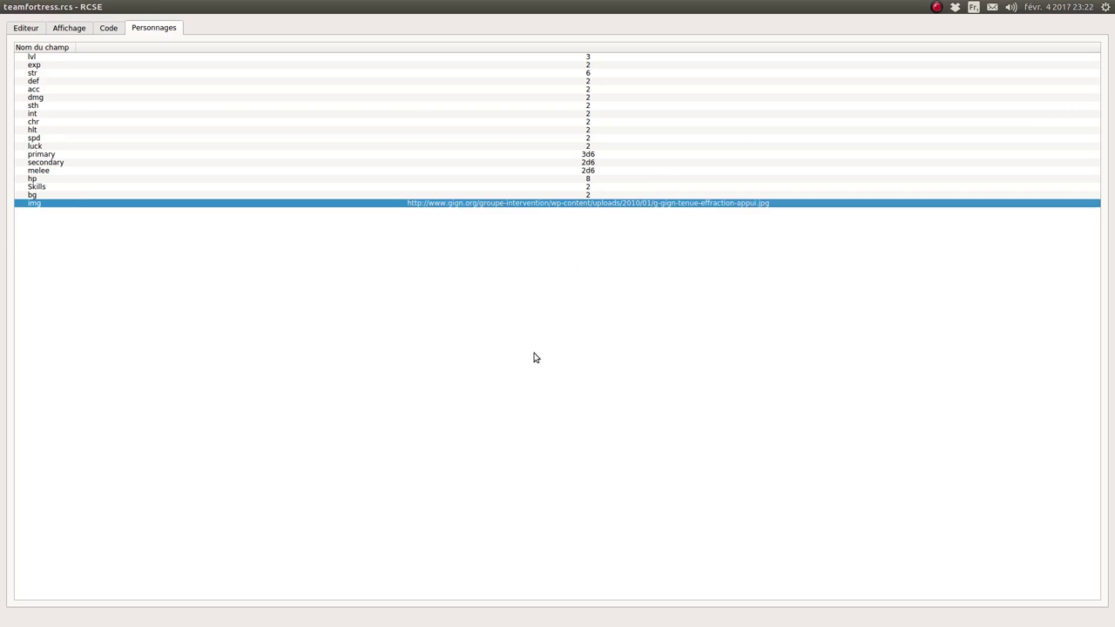
# Return to the sheet editor and save the teamfortress.rcs file
pyautogui.click(74, 28)
pyautogui.click(38, 28)
pyautogui.click(54, 6)
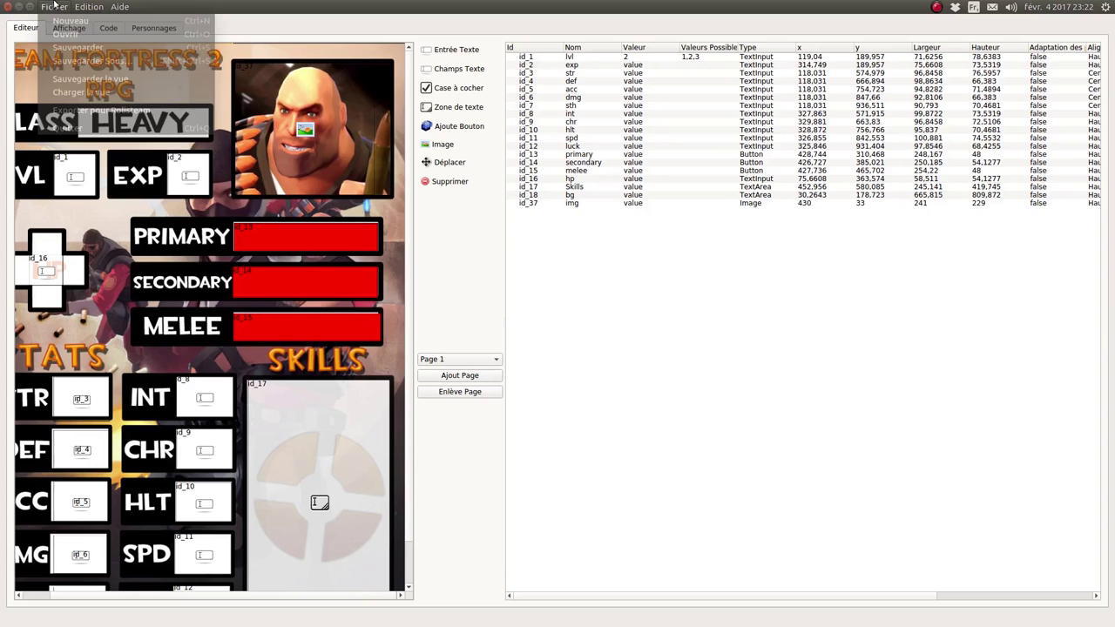
pyautogui.click(69, 47)
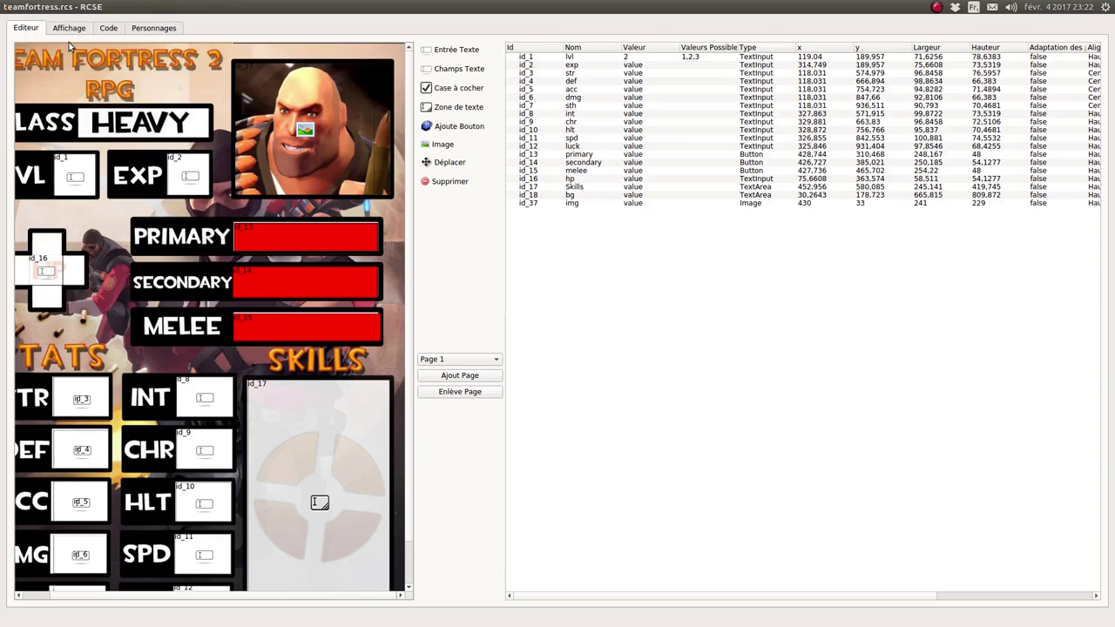
# Regenerate the sheet and its code, accepting the overwrite of the current code, and check the rendered sheet
pyautogui.click(88, 6)
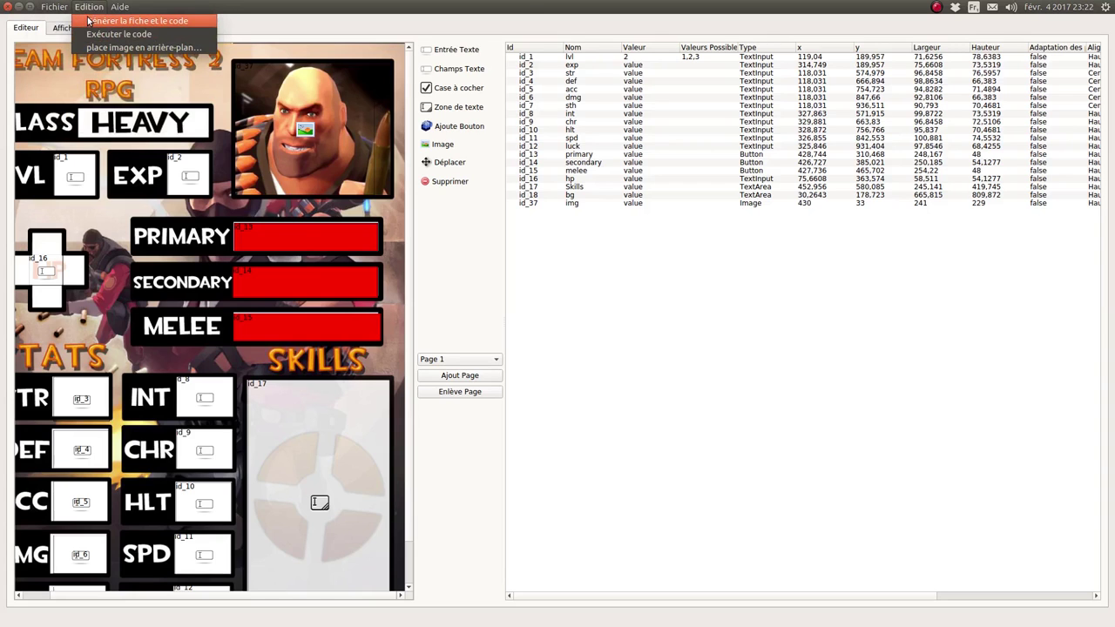
pyautogui.click(88, 19)
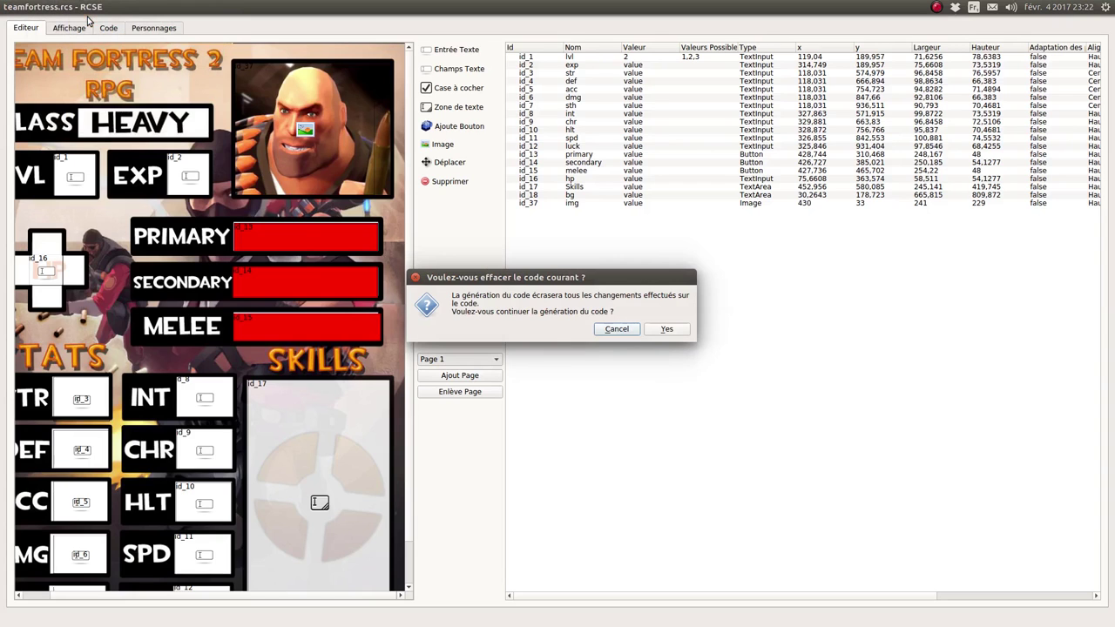
pyautogui.click(664, 329)
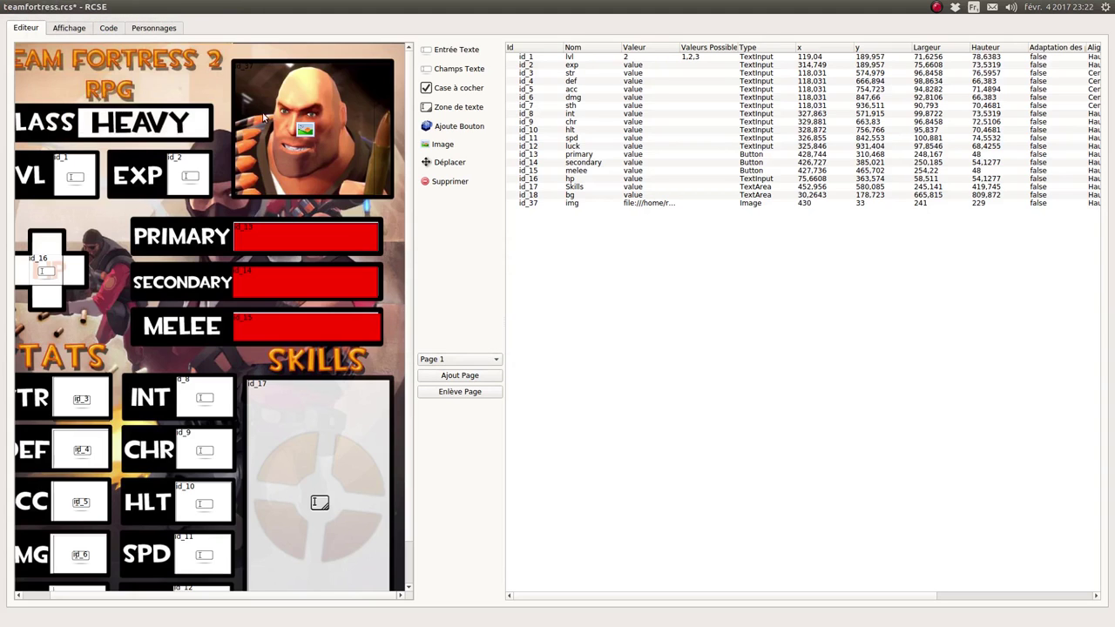
pyautogui.click(84, 28)
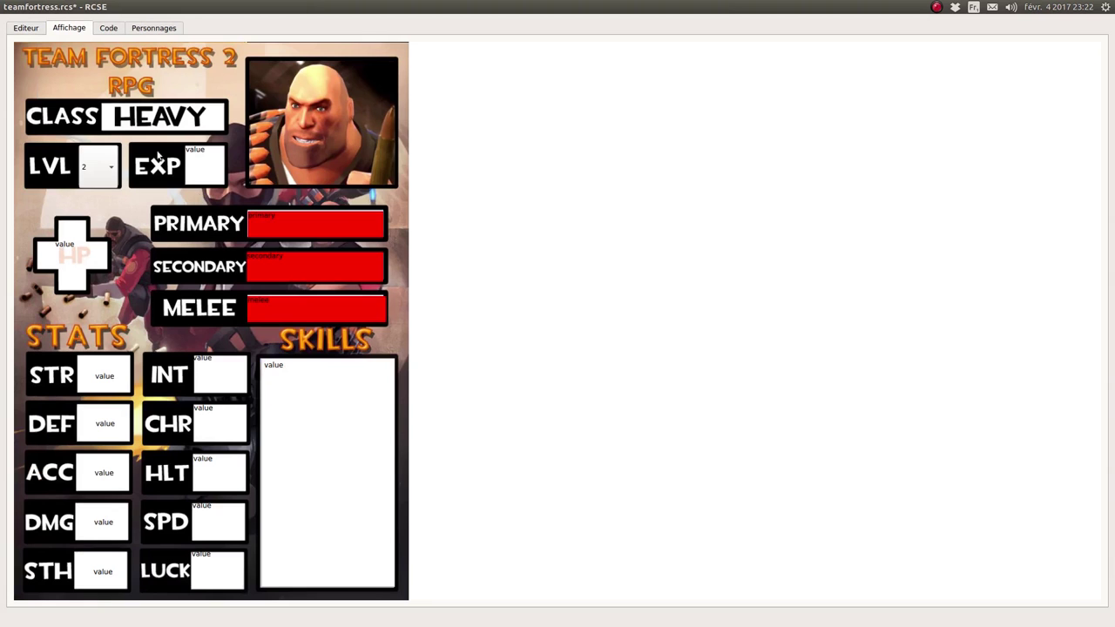
pyautogui.click(23, 28)
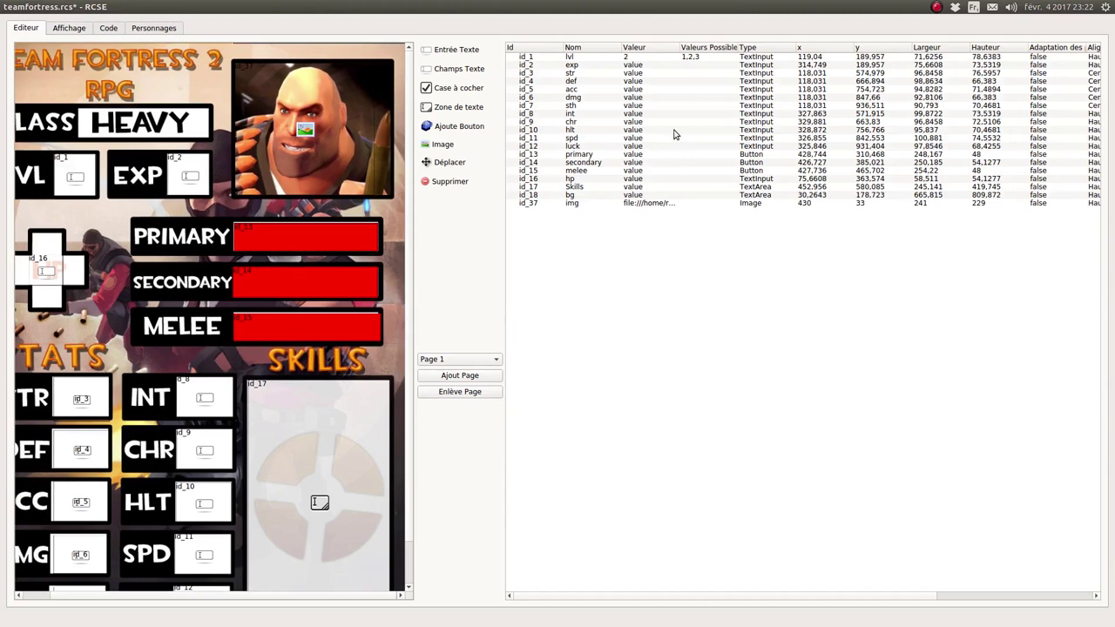
pyautogui.click(54, 7)
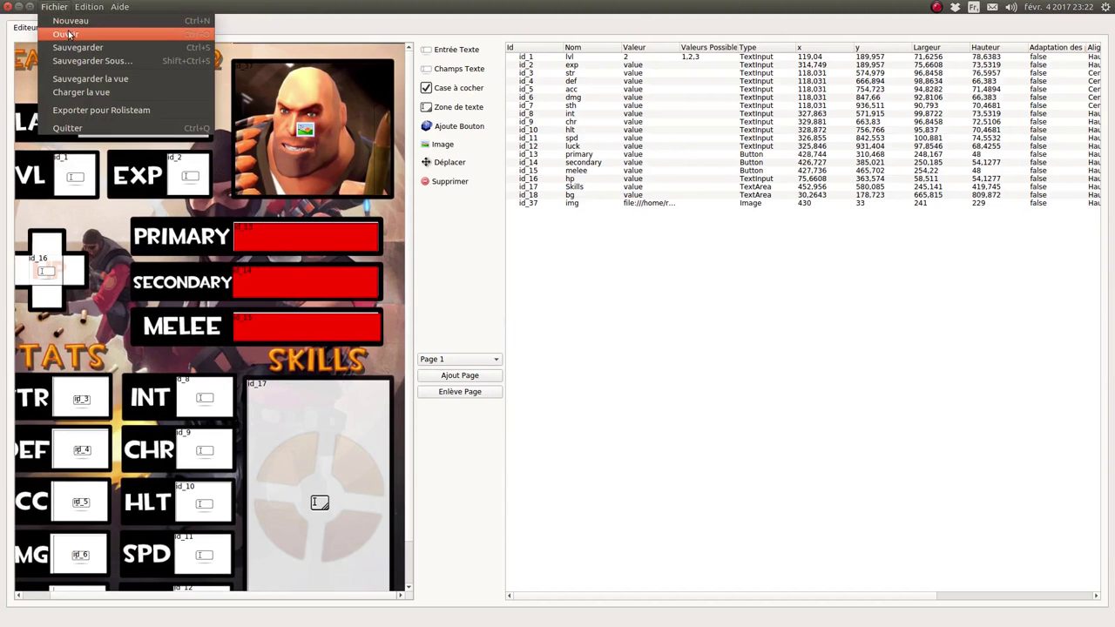
pyautogui.click(54, 7)
pyautogui.moveTo(88, 7); pyautogui.dragTo(353, 68)
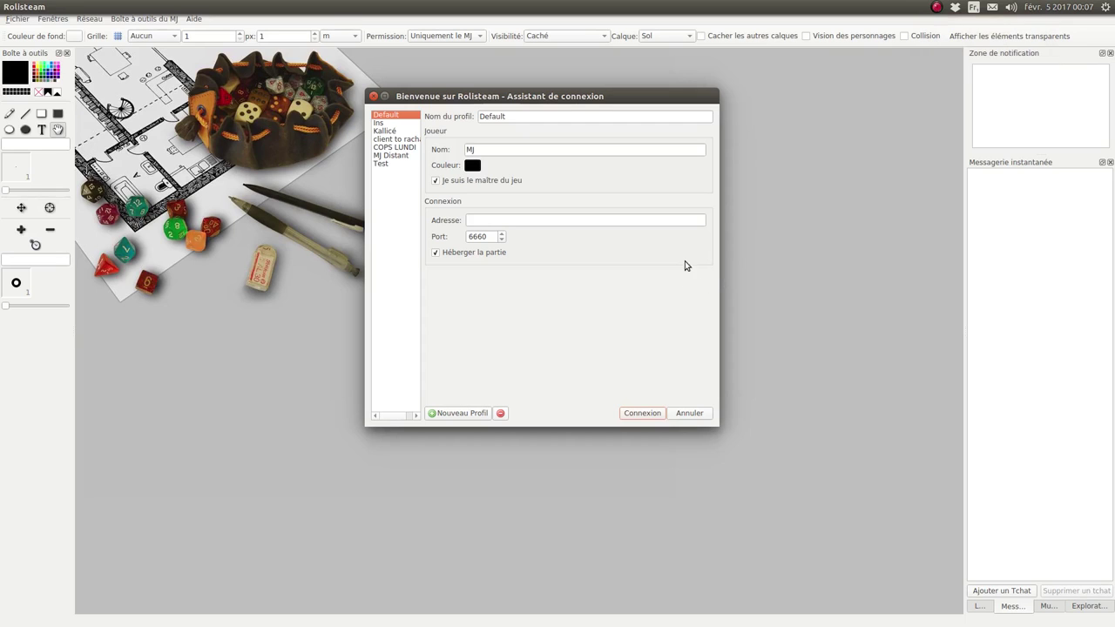
# Switch to Rolisteam, host a game with the Default game master profile and open the character sheet file teamfortress.rcs
pyautogui.click(642, 413)
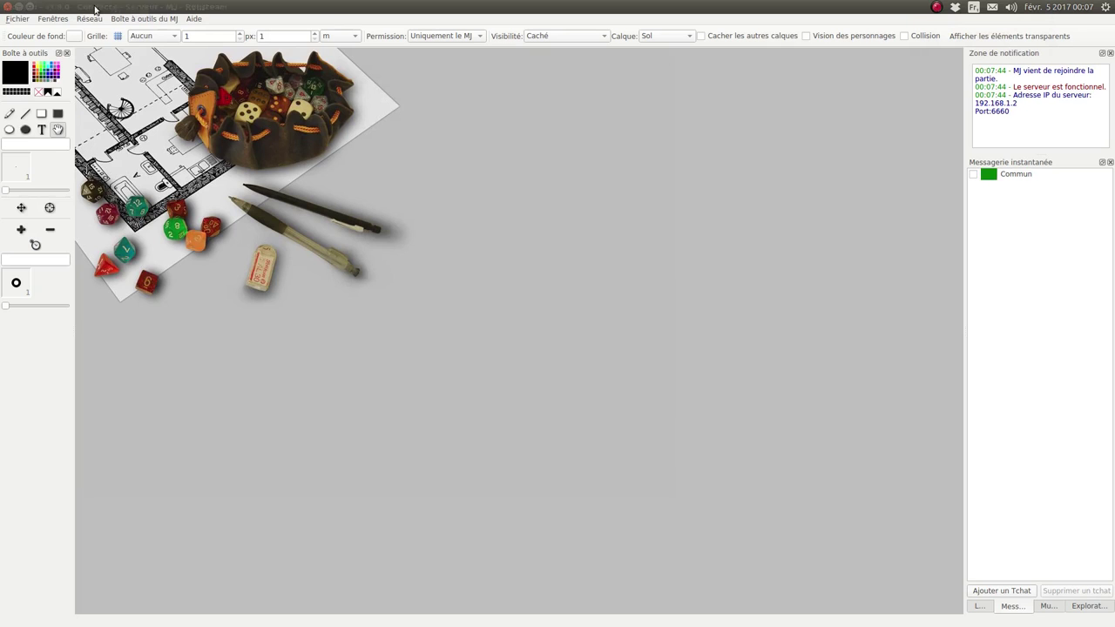
pyautogui.click(16, 18)
pyautogui.moveTo(93, 44)
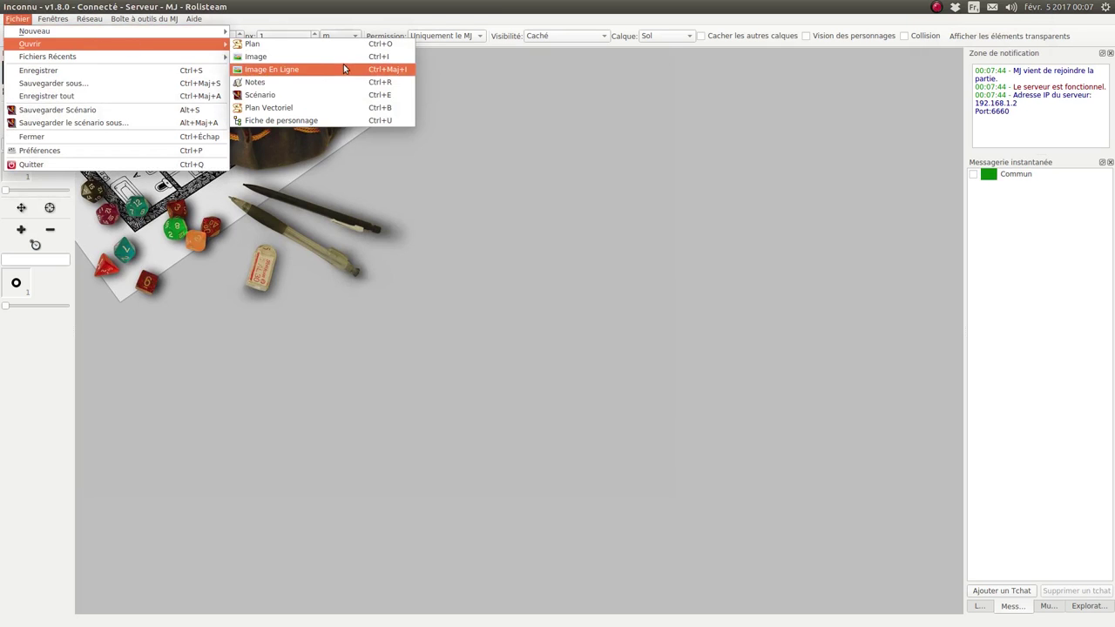
pyautogui.click(331, 119)
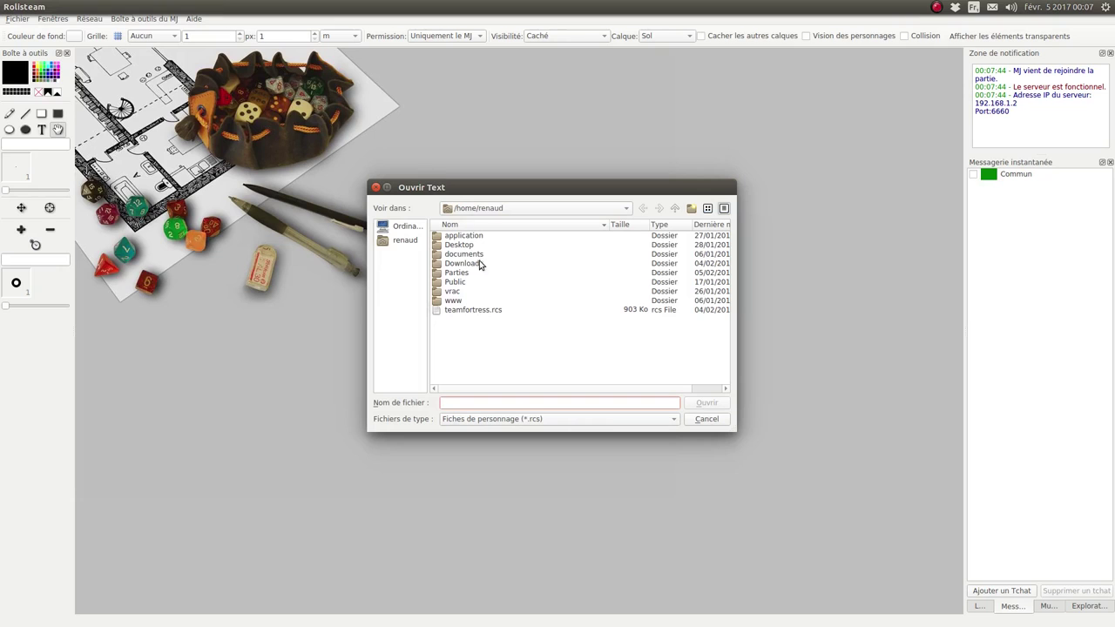
pyautogui.click(488, 311)
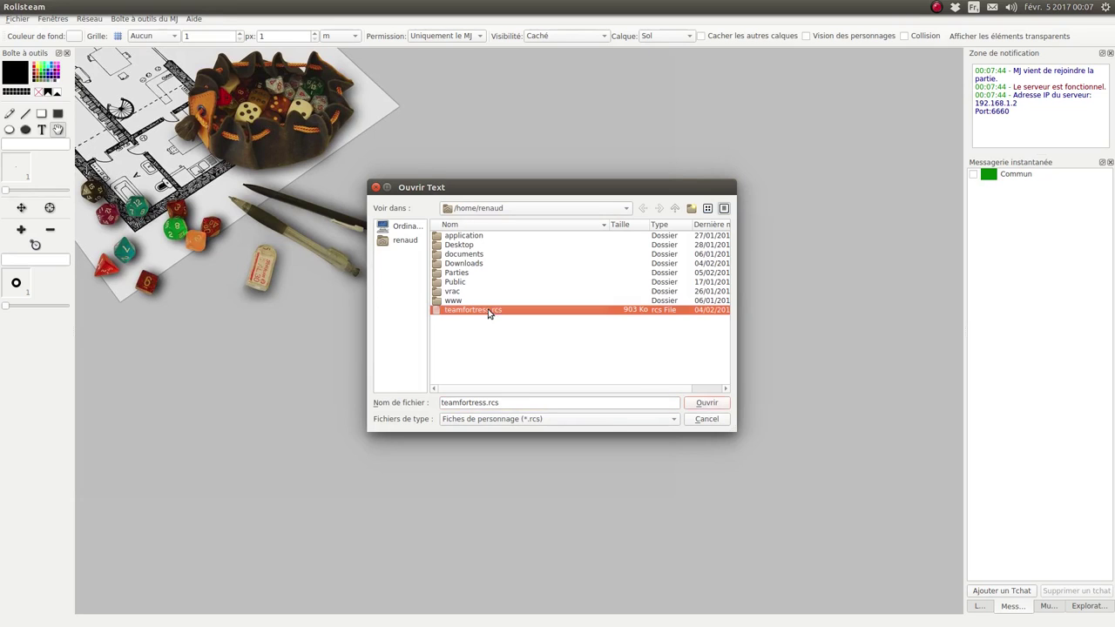
pyautogui.click(707, 403)
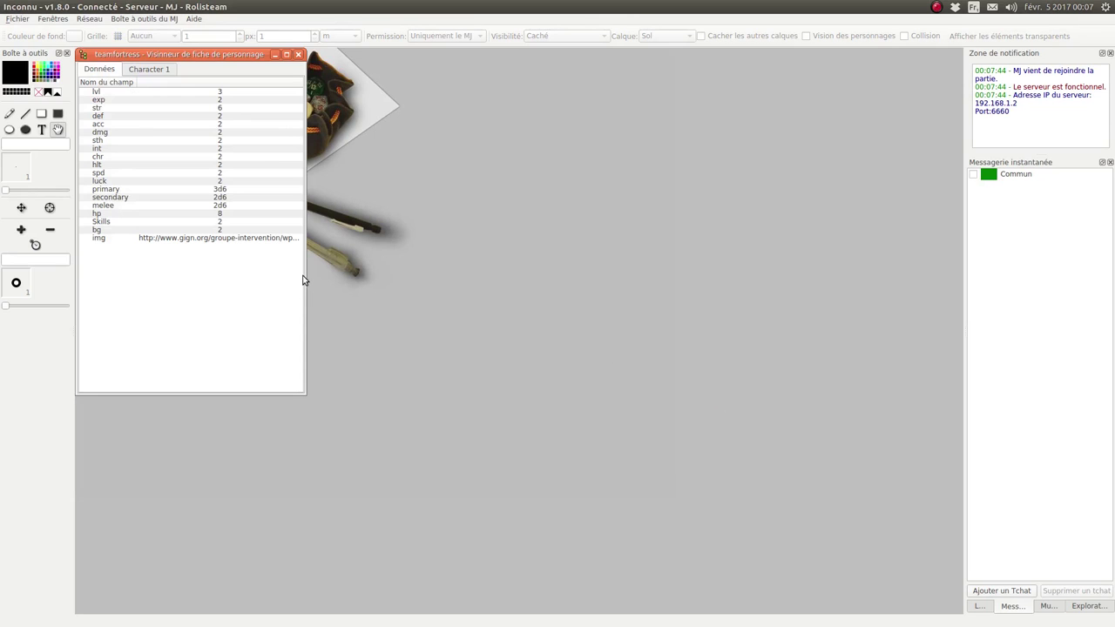
# Show the Character 1 sheet in the viewer and enlarge its window to fit the whole sheet
pyautogui.moveTo(306, 276); pyautogui.dragTo(435, 274)
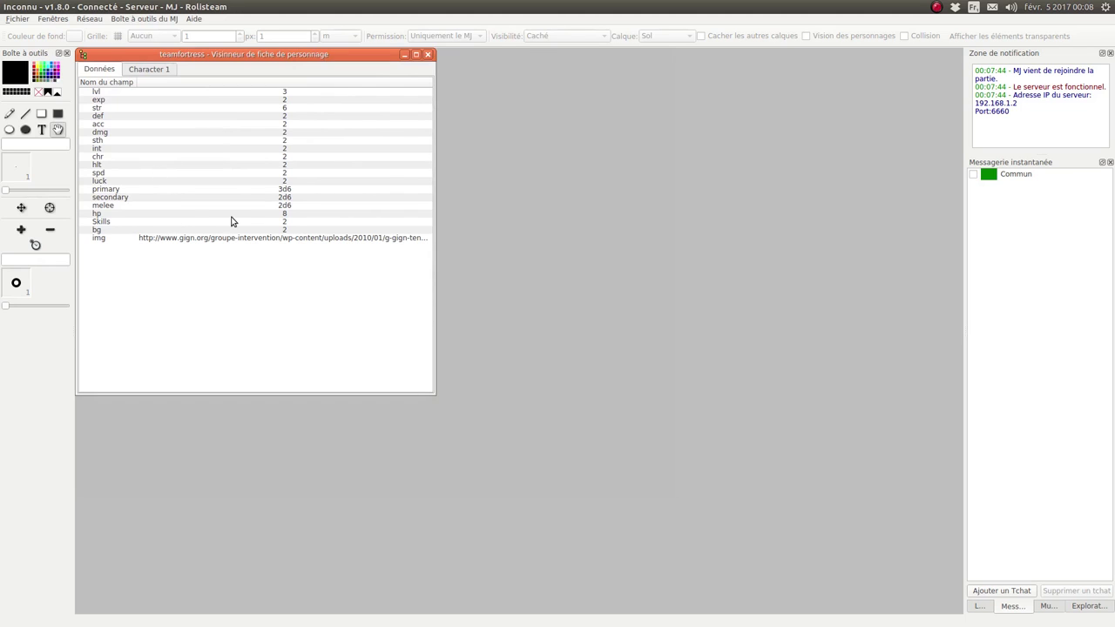
pyautogui.click(143, 70)
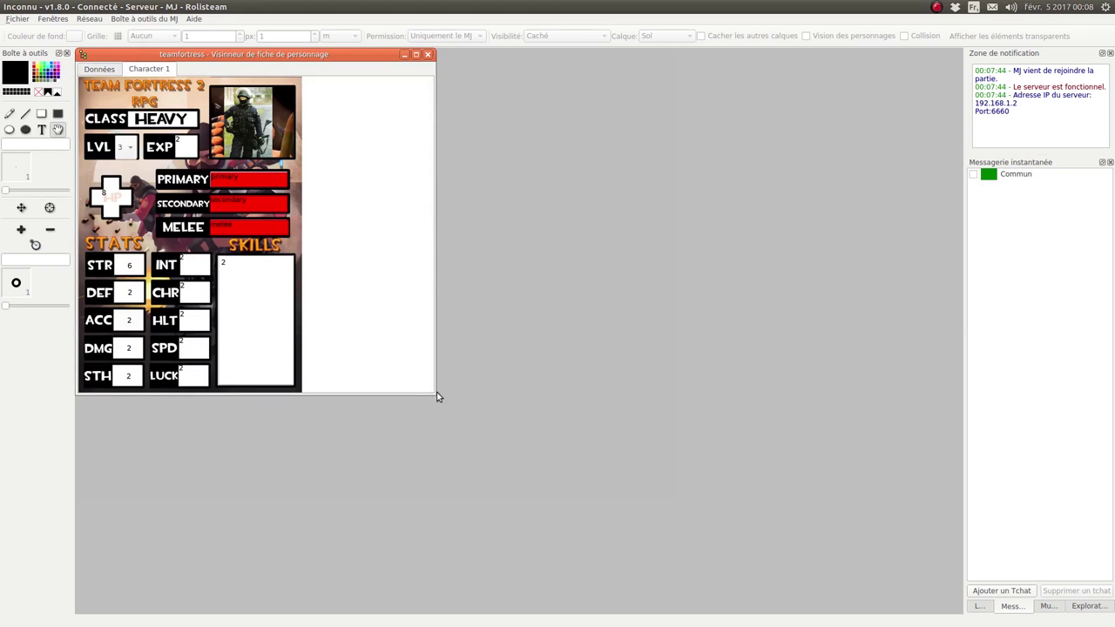
pyautogui.moveTo(432, 396); pyautogui.dragTo(422, 559)
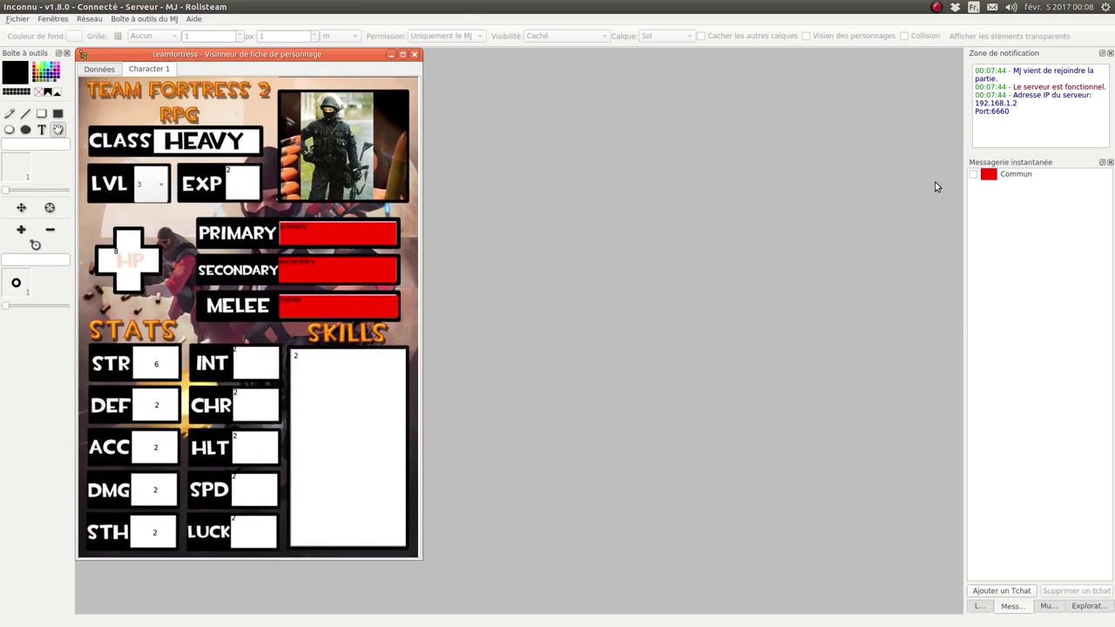
# Open the Commun chat beside the sheet and roll the primary weapon's 3d6 dice repeatedly from the sheet
pyautogui.click(972, 176)
pyautogui.moveTo(135, 57); pyautogui.dragTo(653, 70)
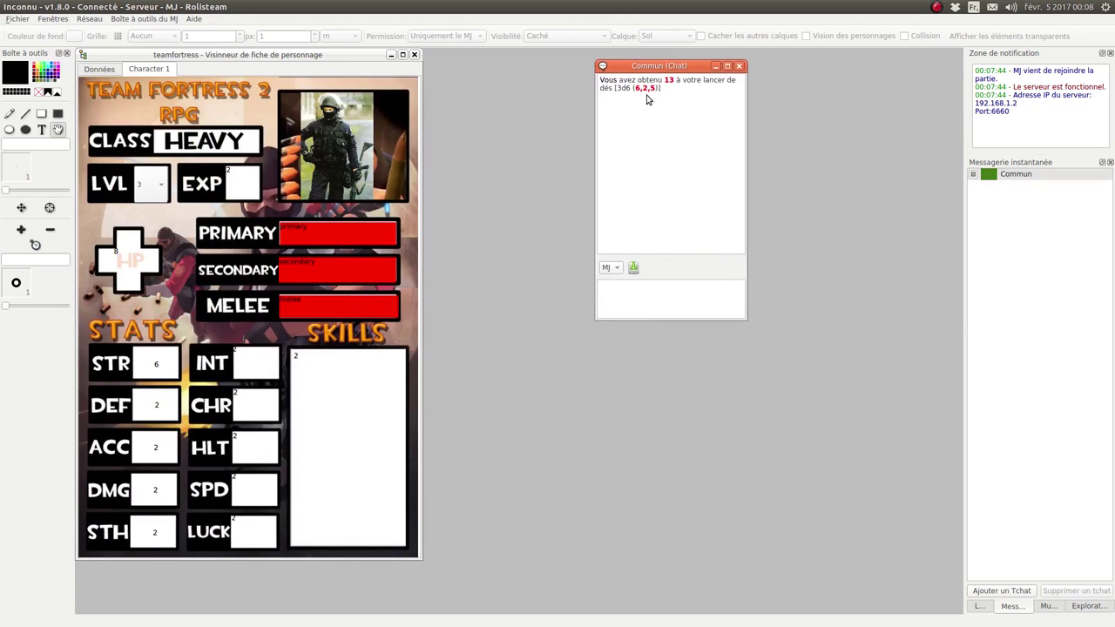
pyautogui.click(301, 242)
pyautogui.click(301, 242)
pyautogui.click(301, 242)
pyautogui.click(300, 242)
pyautogui.click(301, 242)
pyautogui.click(301, 242)
pyautogui.click(301, 243)
pyautogui.click(300, 242)
pyautogui.click(300, 242)
pyautogui.click(301, 242)
pyautogui.click(300, 242)
pyautogui.click(301, 242)
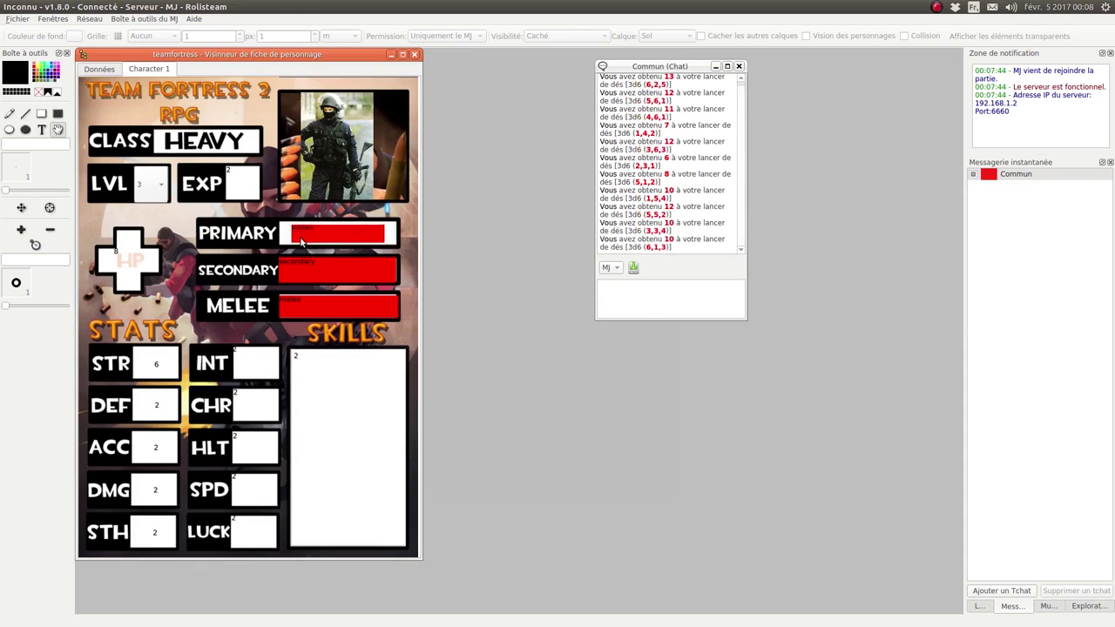
pyautogui.click(645, 164)
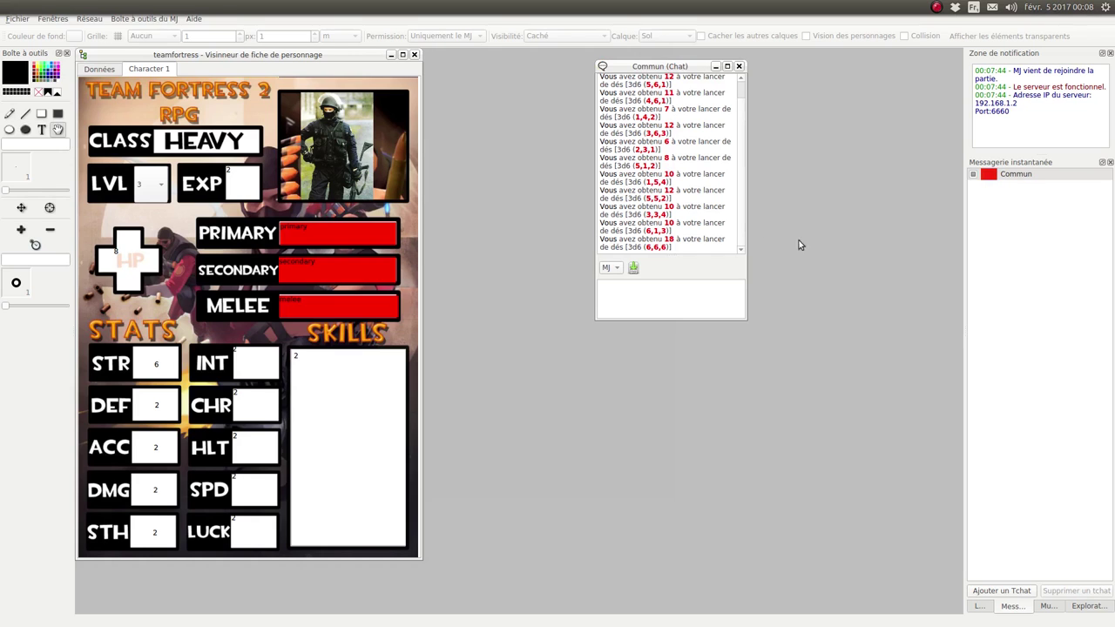
# Connect a second Rolisteam instance as a player with the third profile, using address localhost and port 6660
pyautogui.click(722, 218)
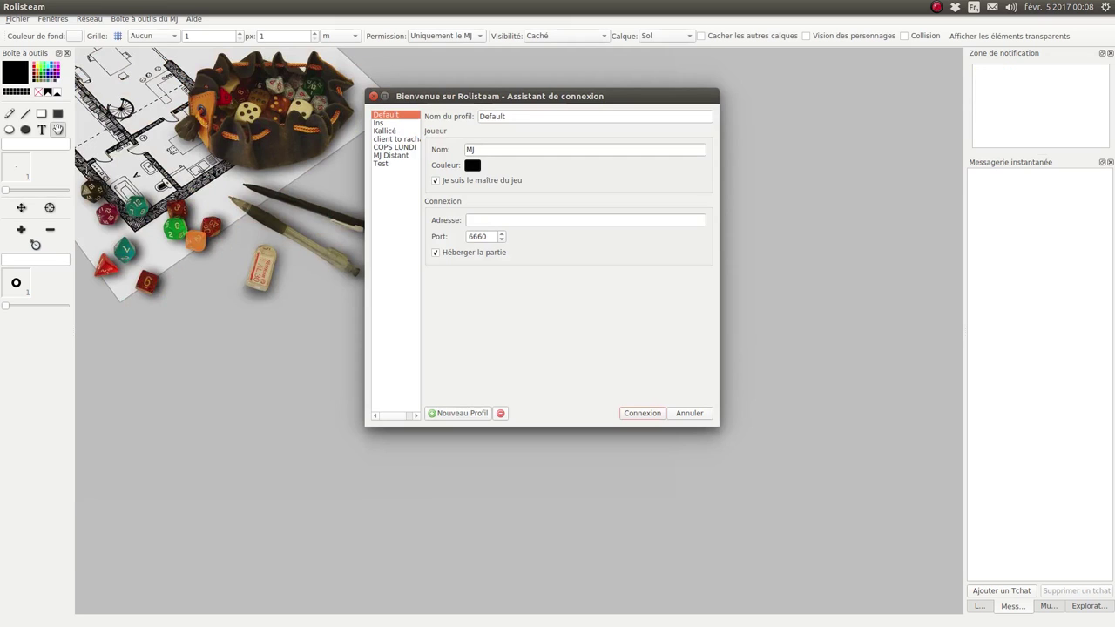
pyautogui.click(402, 131)
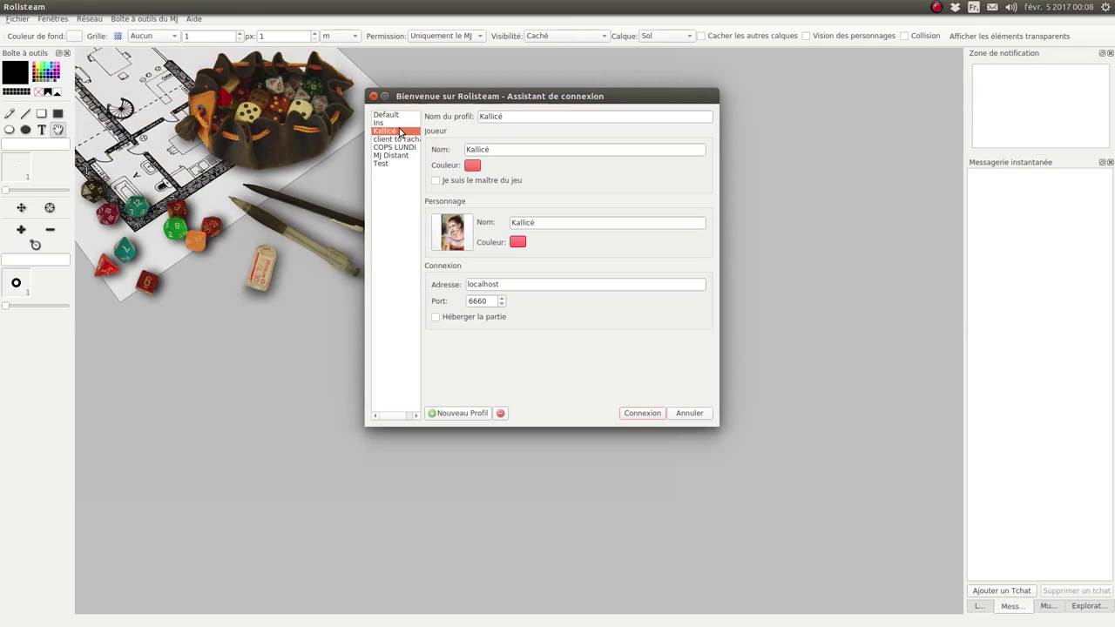
pyautogui.doubleClick(400, 128)
# Arrange the player client and game master server windows side by side, with the character sheet in front
pyautogui.moveTo(434, 20); pyautogui.dragTo(1114, 131)
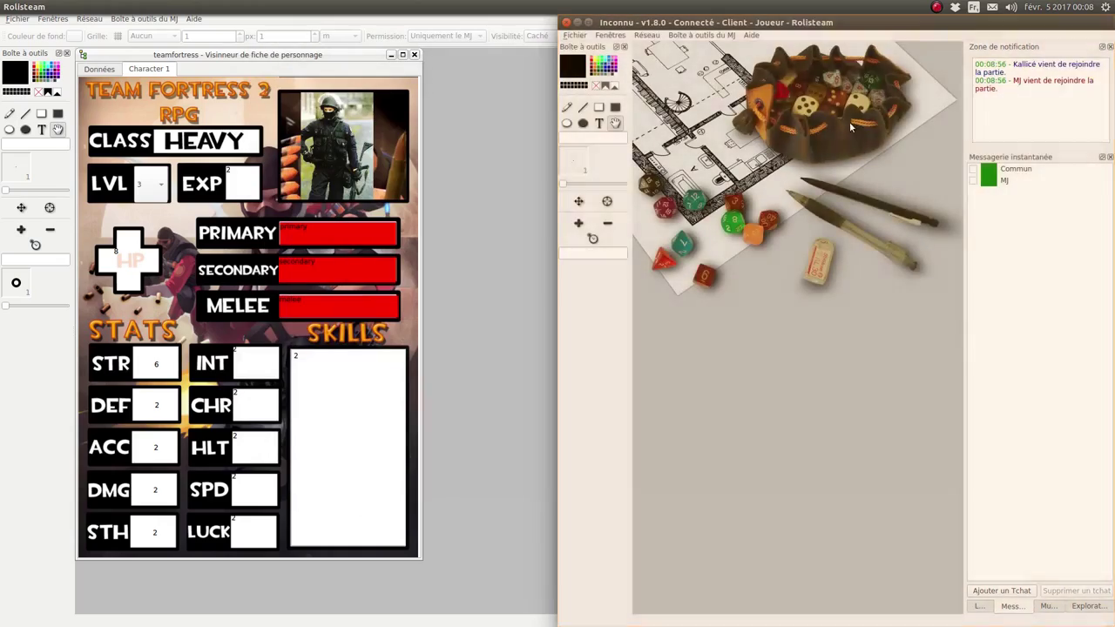
pyautogui.moveTo(445, 6); pyautogui.dragTo(0, 143)
pyautogui.click(165, 73)
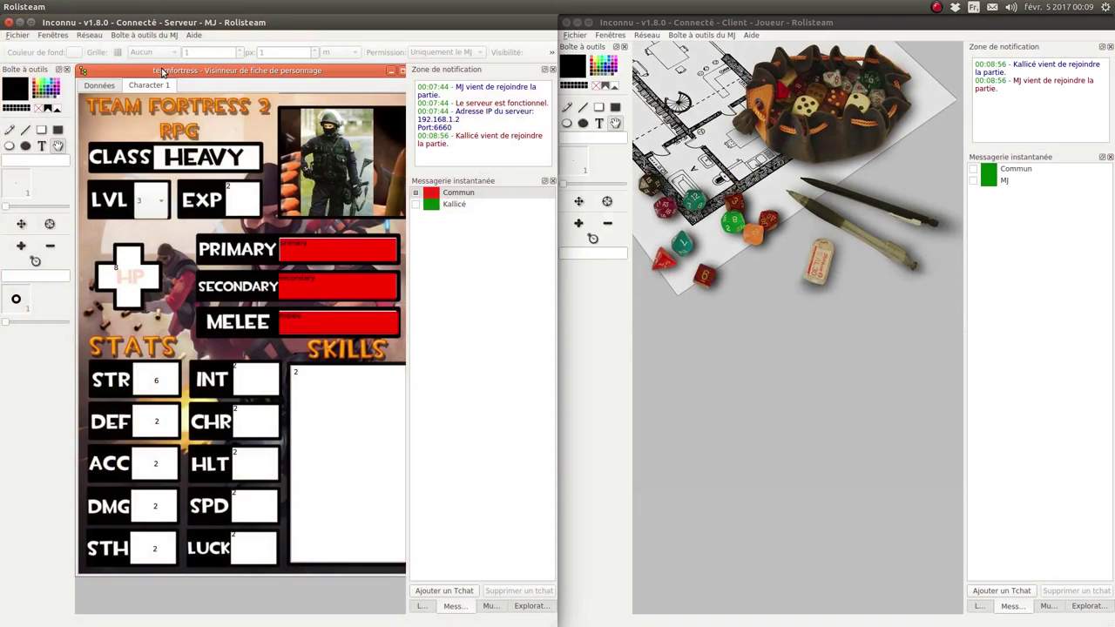